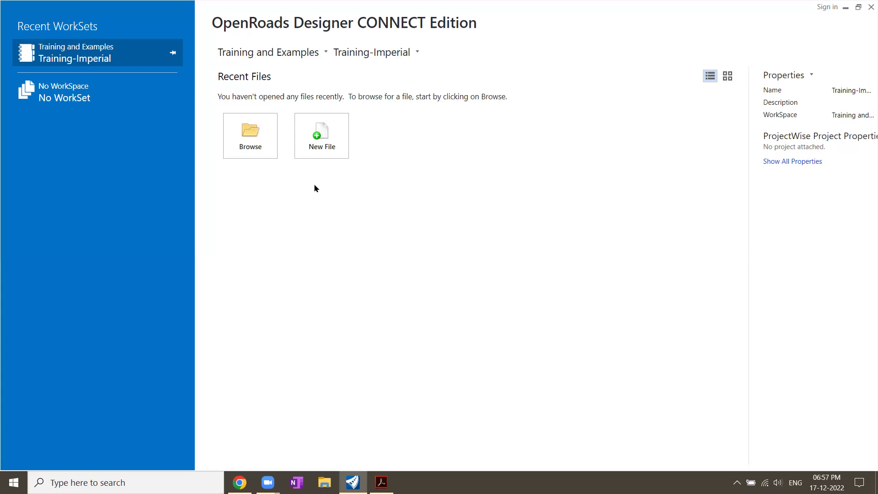
# Open the Geometry DGN file from the 1_Navigating the Interface folder in read-only mode
pyautogui.click(265, 153)
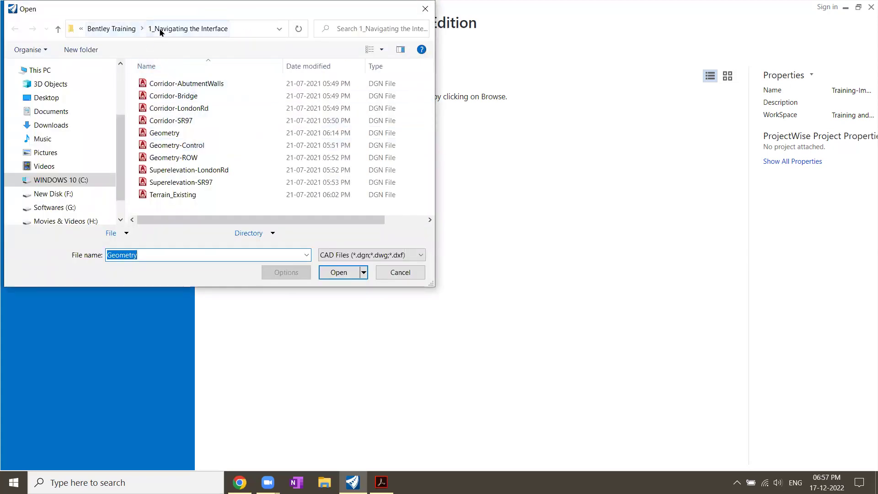
pyautogui.click(196, 135)
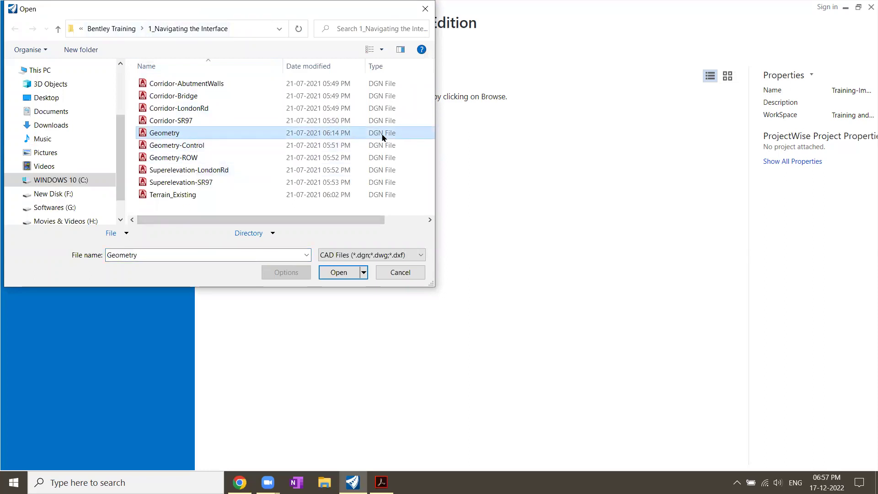
pyautogui.click(347, 270)
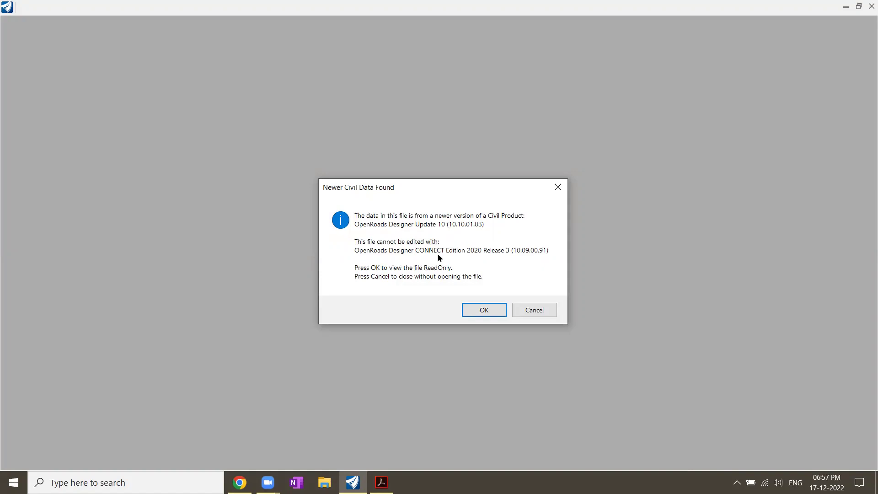
pyautogui.click(487, 312)
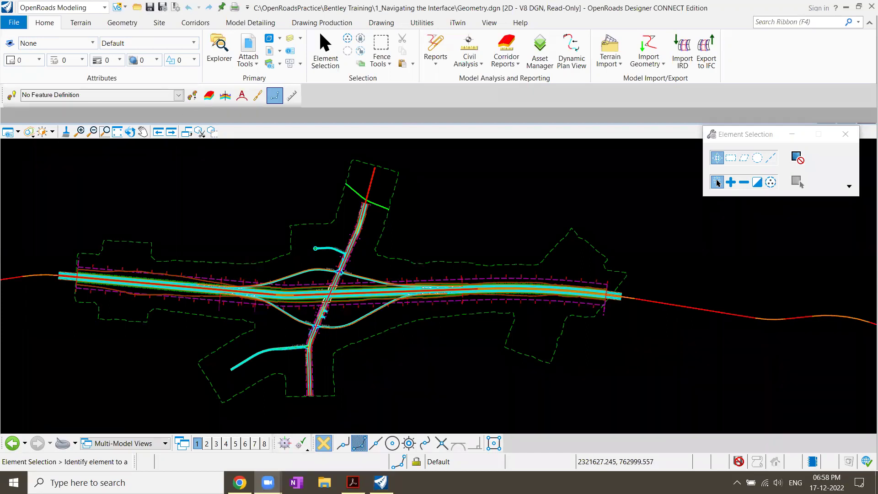
# Switch to the Survey workflow and look through its field book, analysis, editing and terrain tools
pyautogui.moveTo(185, 17)
pyautogui.mouseDown()
pyautogui.moveTo(103, 11)
pyautogui.moveTo(302, 98)
pyautogui.moveTo(640, 71)
pyautogui.moveTo(426, 17)
pyautogui.moveTo(172, 18)
pyautogui.mouseUp()
pyautogui.moveTo(90, 105); pyautogui.dragTo(71, 8)
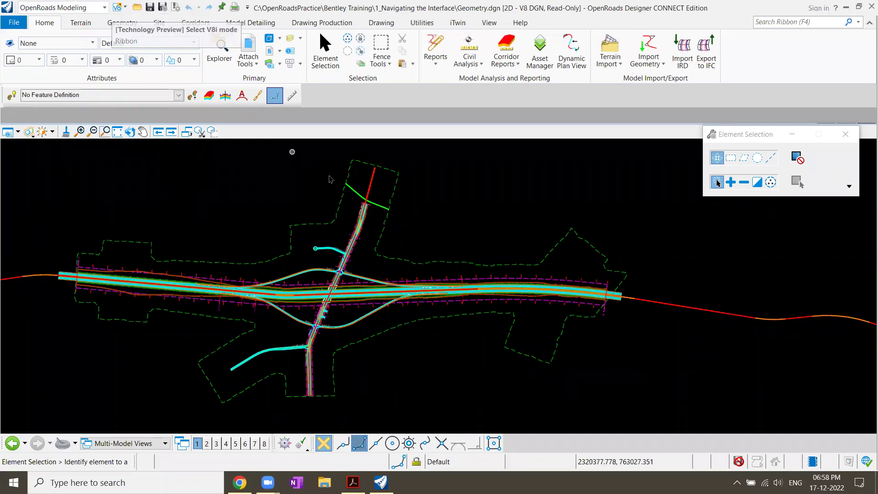
pyautogui.click(104, 7)
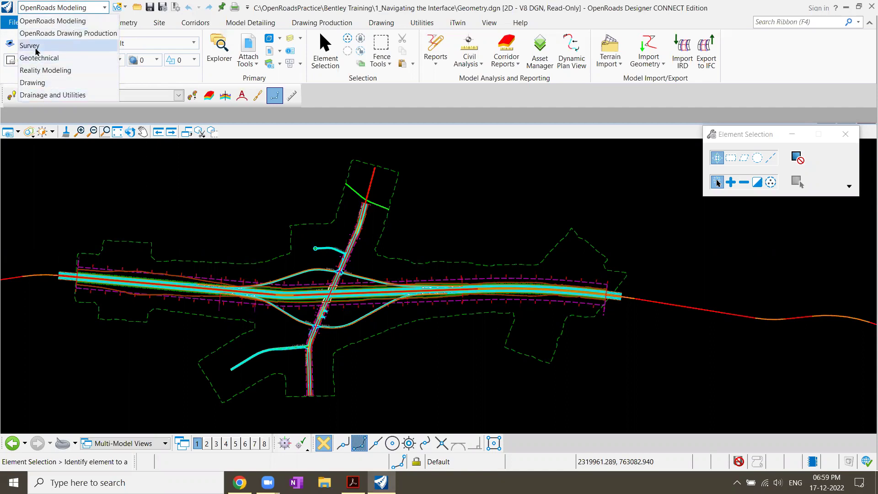
pyautogui.click(33, 45)
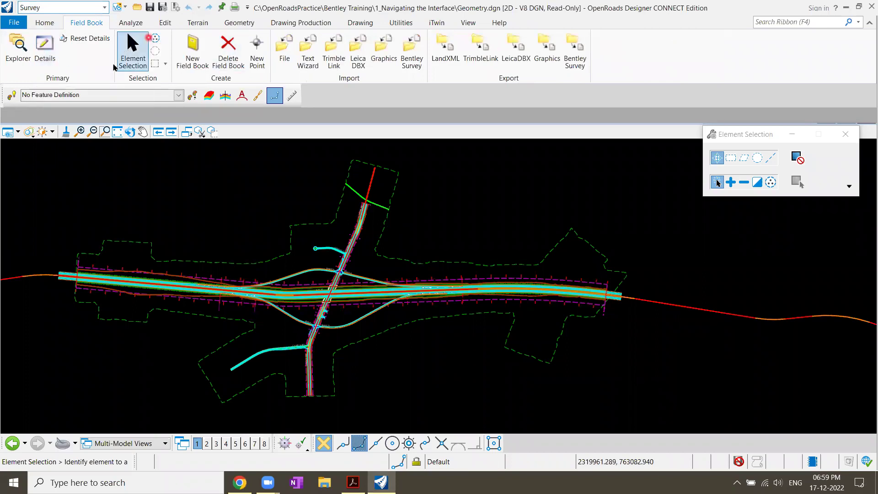
pyautogui.click(130, 23)
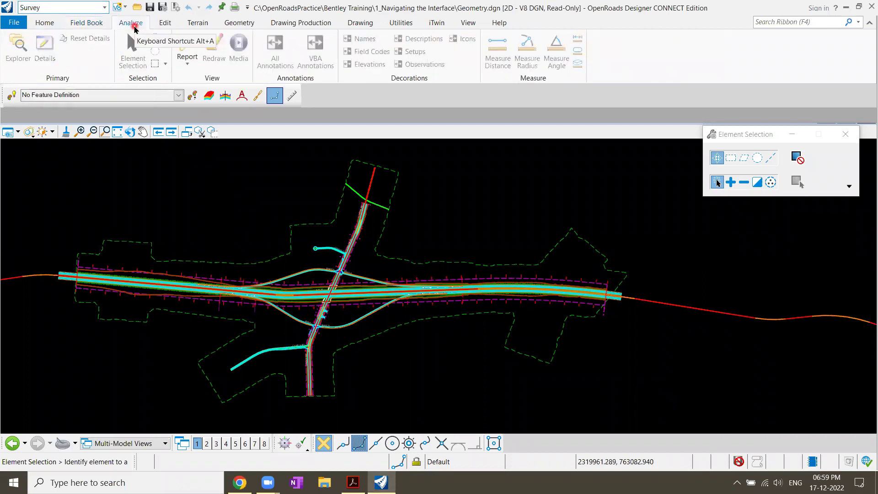
pyautogui.click(165, 23)
pyautogui.click(192, 23)
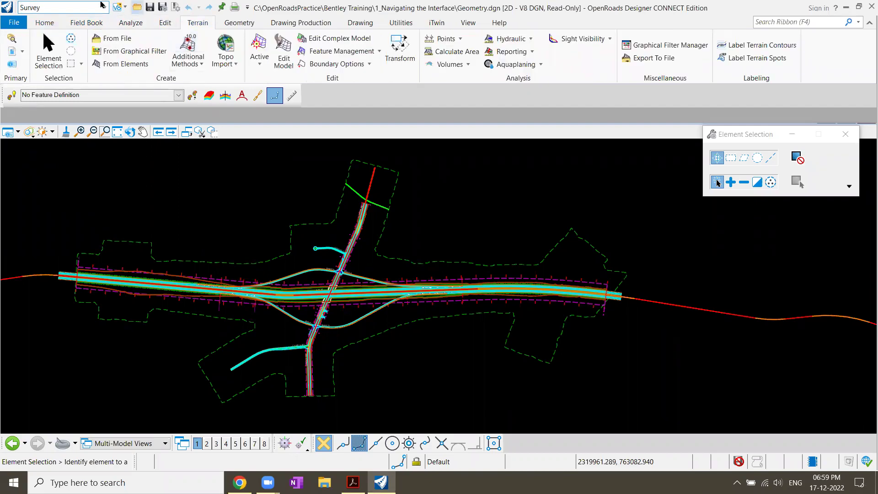
# Switch the workflow back to OpenRoads Modeling
pyautogui.click(76, 9)
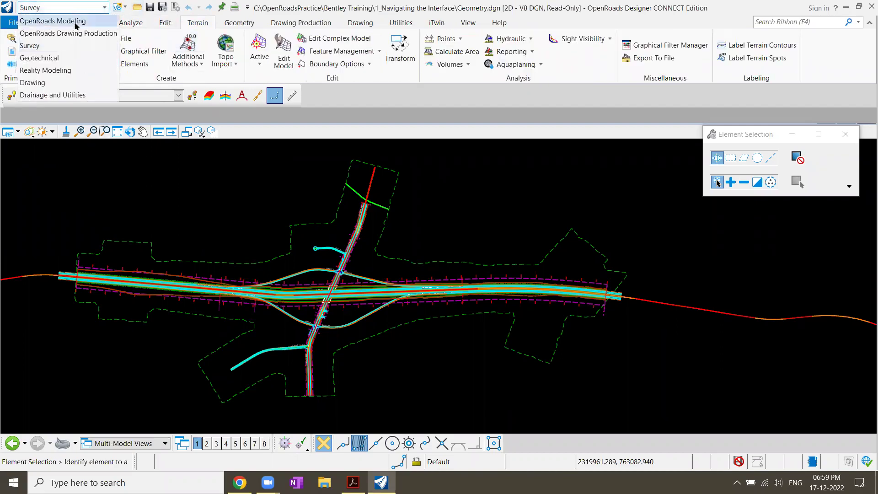
pyautogui.click(75, 24)
pyautogui.click(215, 63)
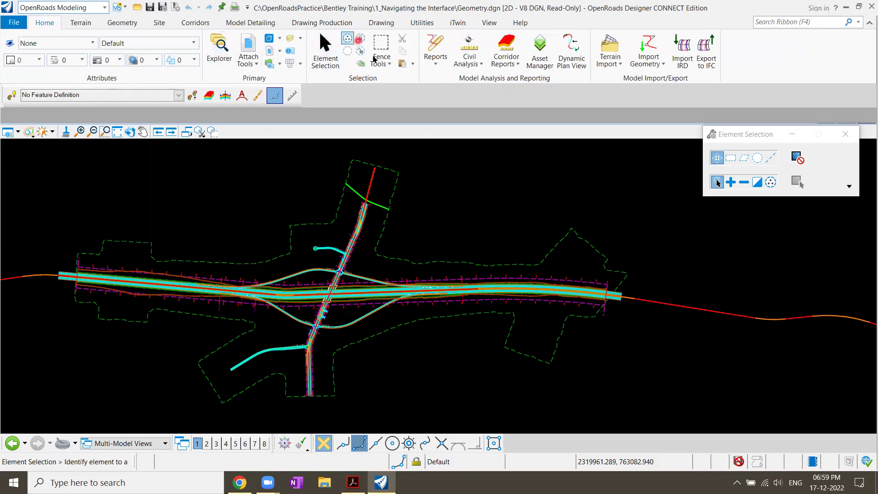
# Examine the OpenRoads Modeling tool groups from terrain, geometry and site through corridors, model detailing, drawing production, drawing and utilities
pyautogui.click(83, 25)
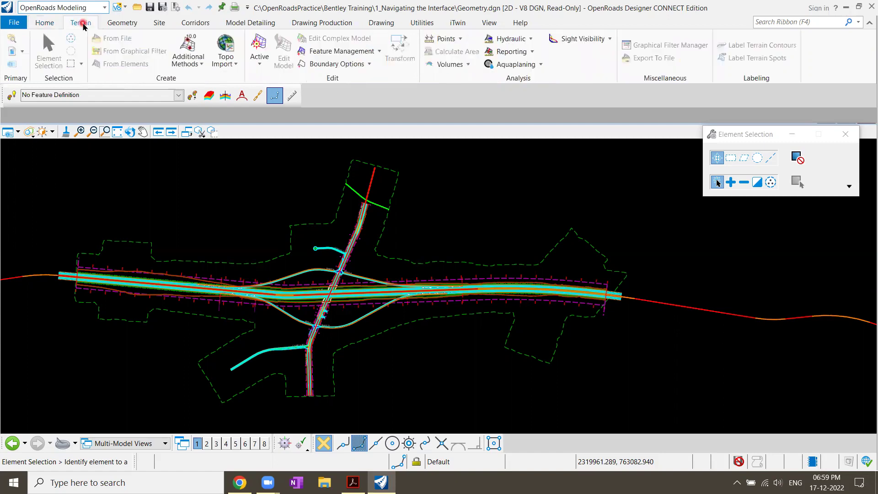
pyautogui.click(110, 25)
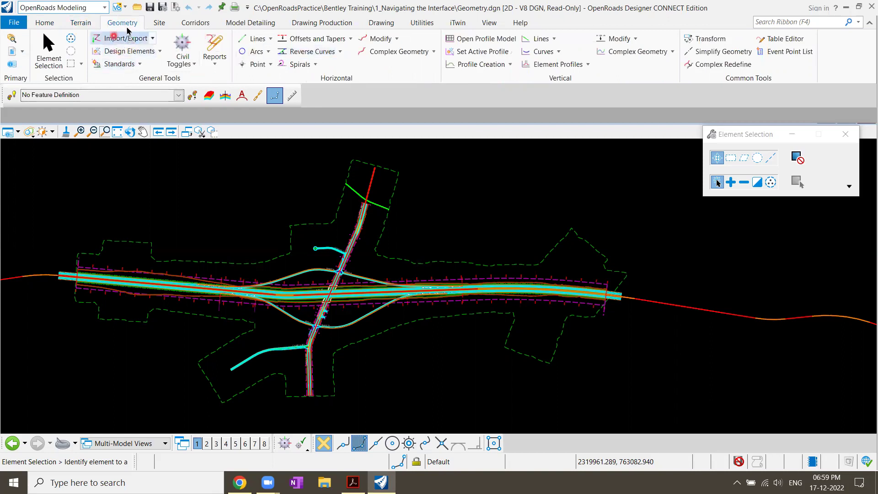
pyautogui.scroll(1, 150, 36)
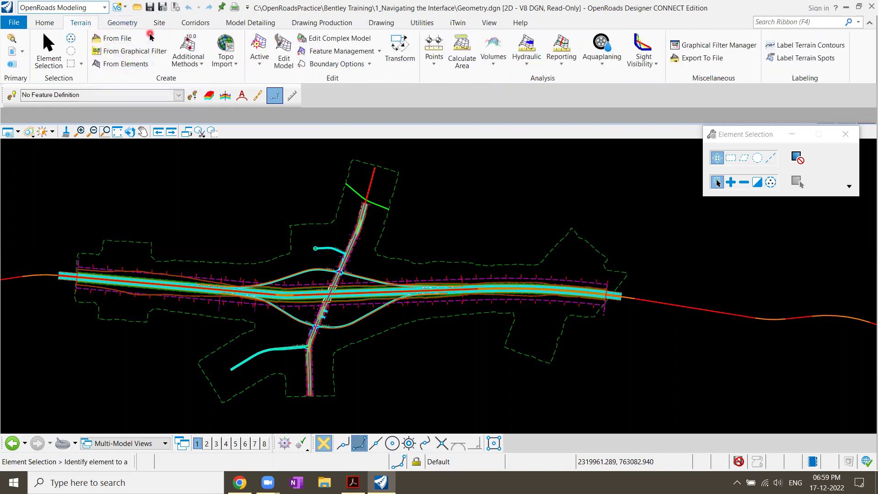
pyautogui.scroll(-1, 150, 36)
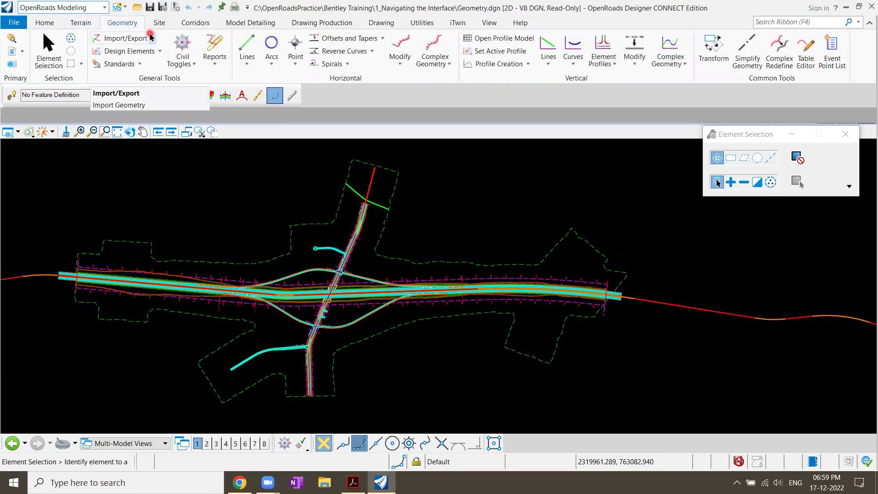
pyautogui.scroll(-1, 150, 37)
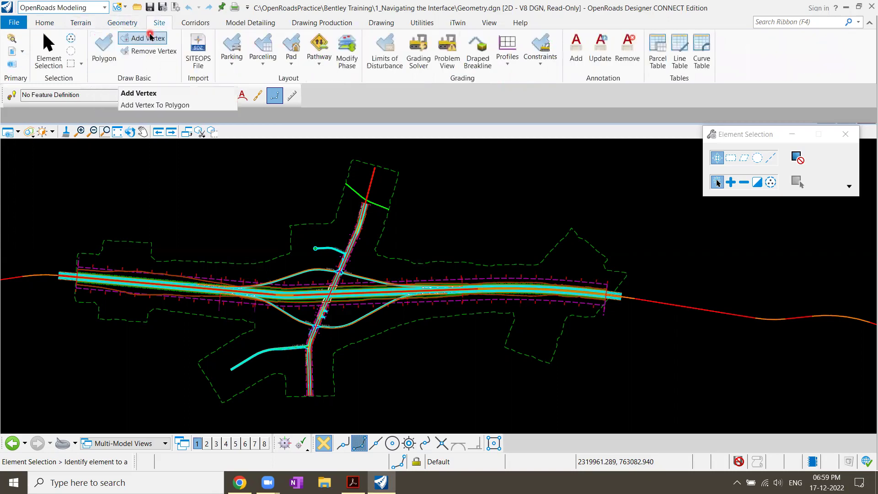
pyautogui.scroll(-1, 150, 36)
pyautogui.scroll(-1, 150, 37)
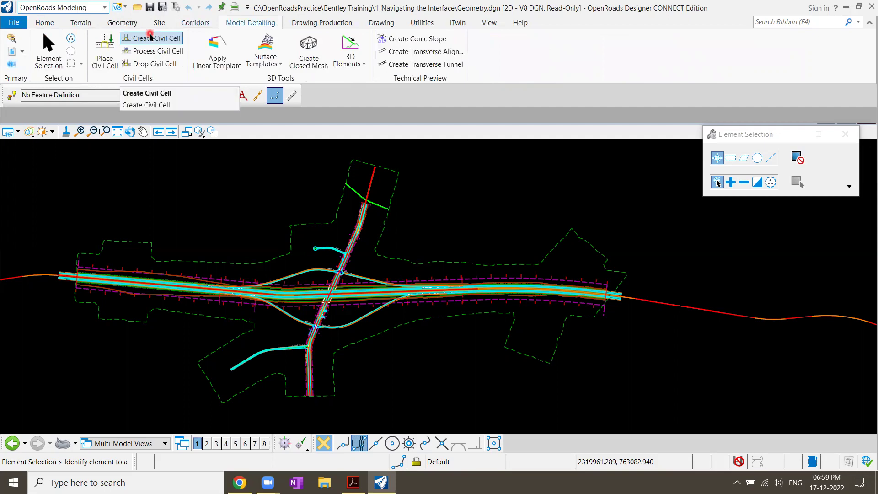
pyautogui.scroll(-1, 150, 36)
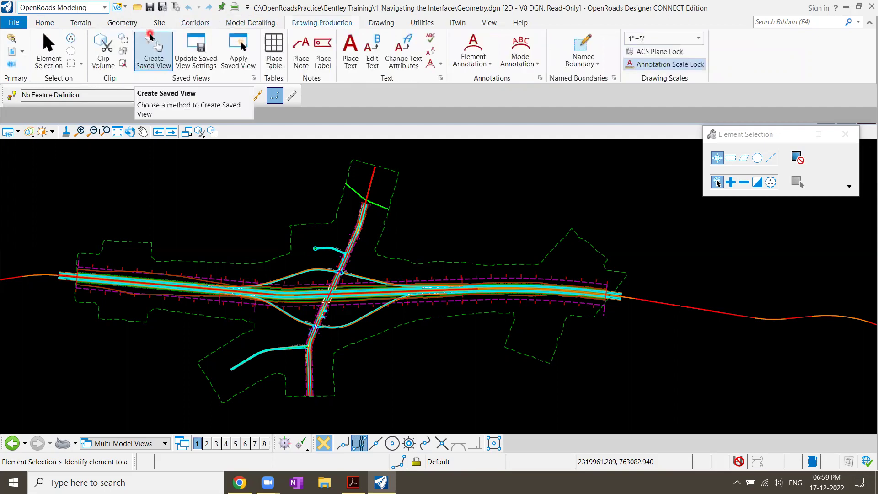
pyautogui.scroll(-1, 150, 37)
pyautogui.scroll(-1, 150, 36)
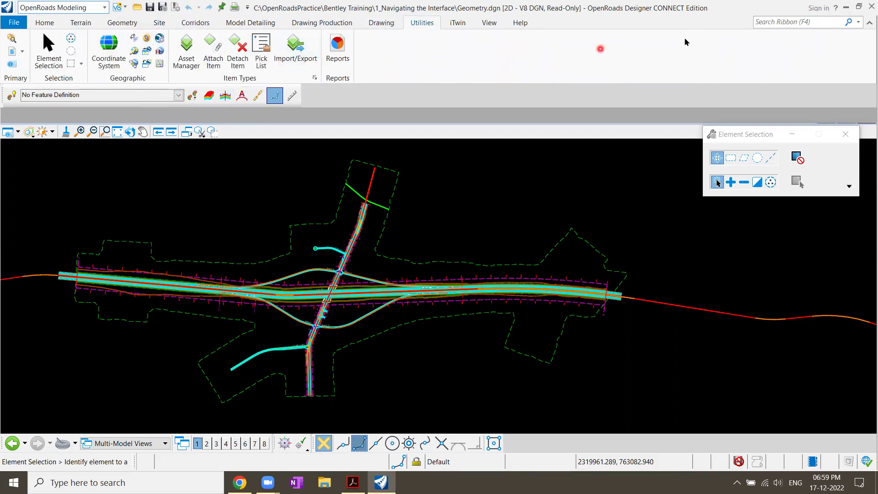
# Search the ribbon for "line" commands, look over the matches and clear the search
pyautogui.click(778, 23)
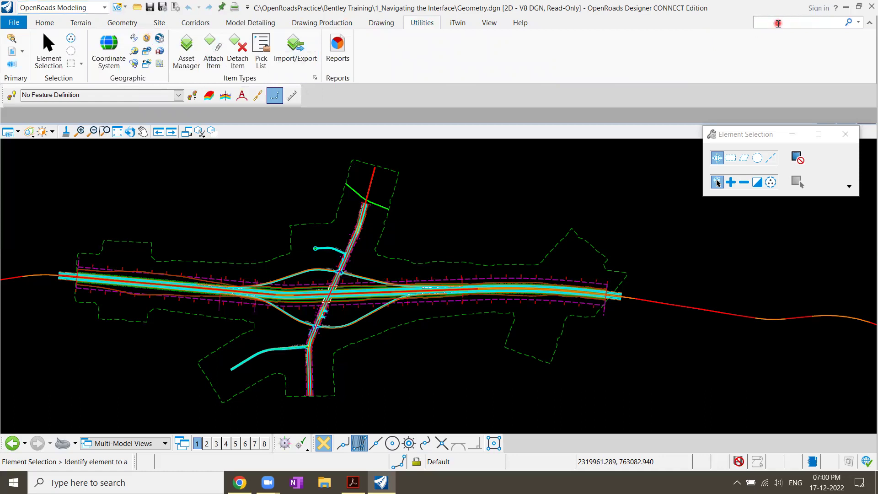
pyautogui.write('lin')
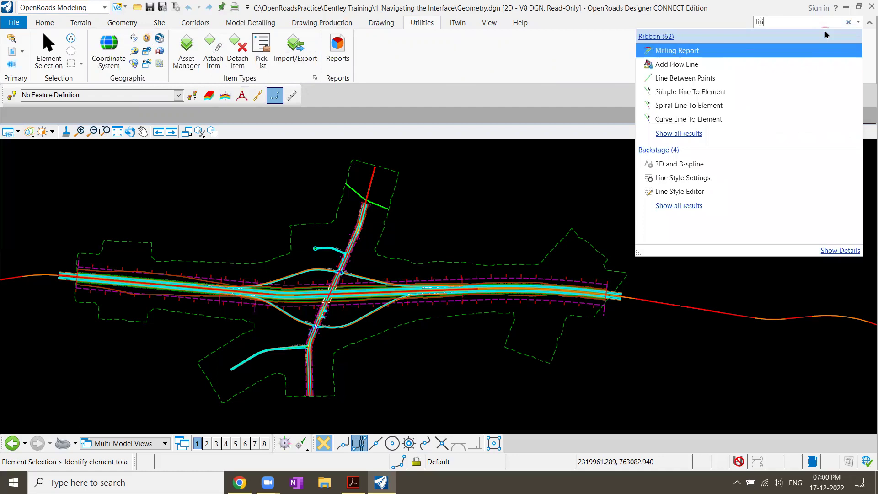
pyautogui.write('e')
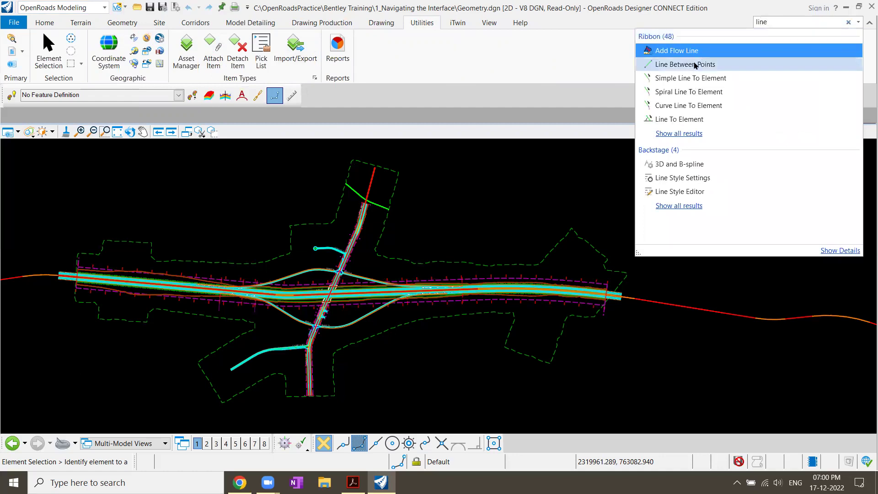
pyautogui.moveTo(687, 80)
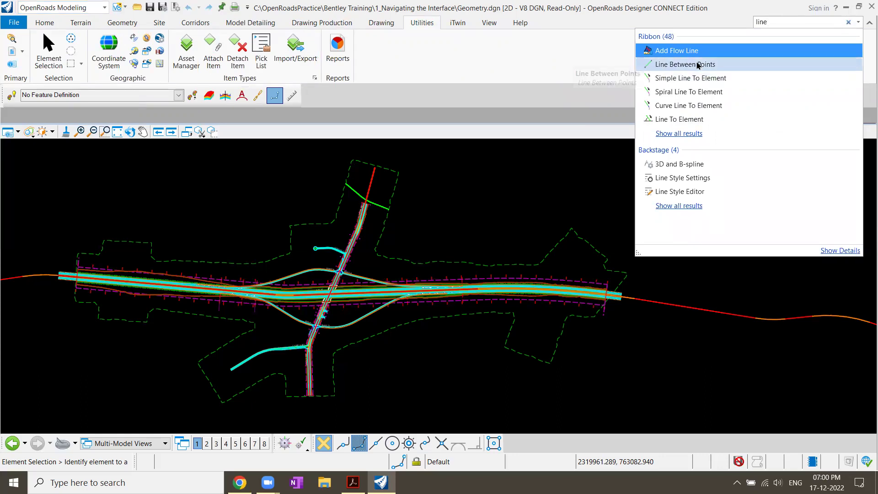
pyautogui.moveTo(800, 22); pyautogui.dragTo(707, 19)
pyautogui.press('BackSpace')
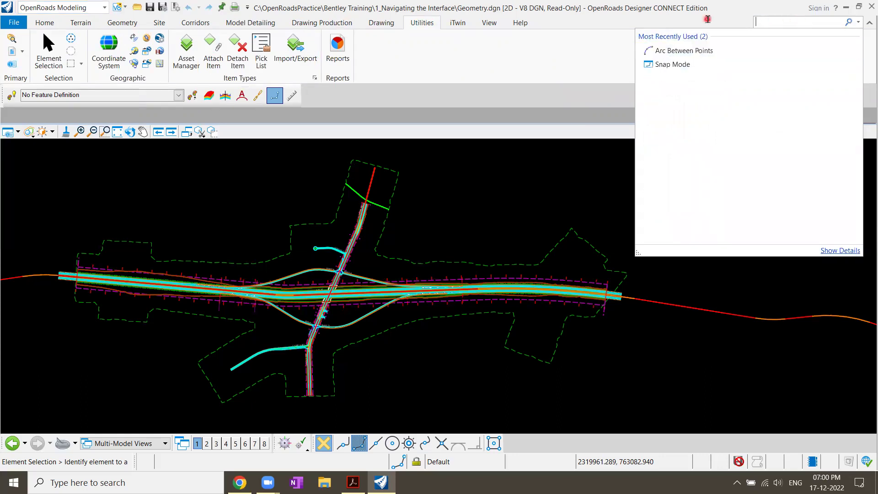
pyautogui.click(602, 67)
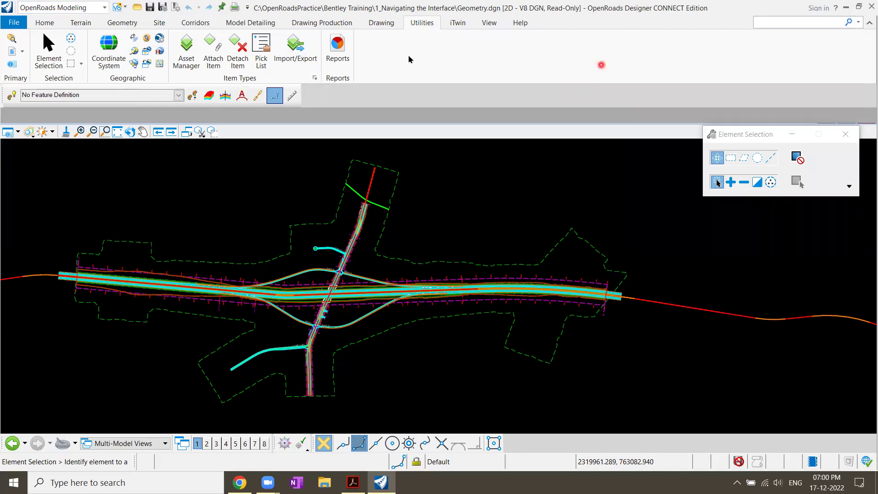
# Look at the ribbon customization settings for the Home tools and close them without changes
pyautogui.click(44, 23)
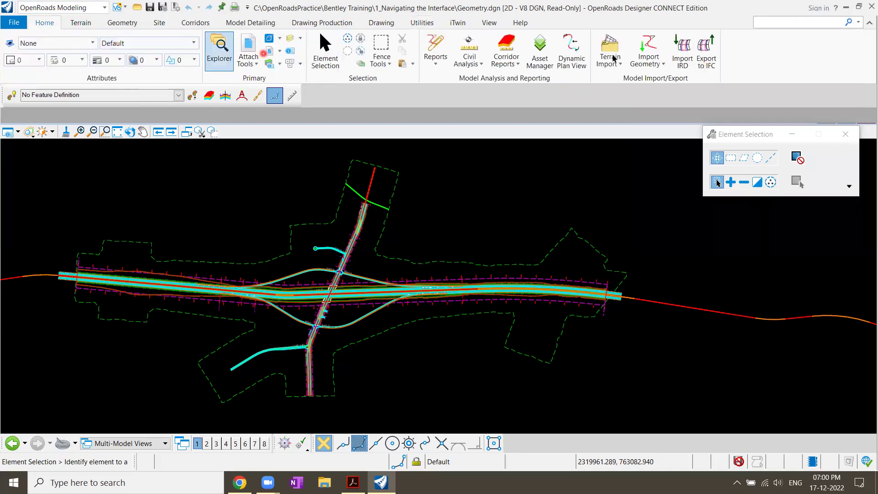
pyautogui.click(803, 54)
pyautogui.rightClick(802, 54)
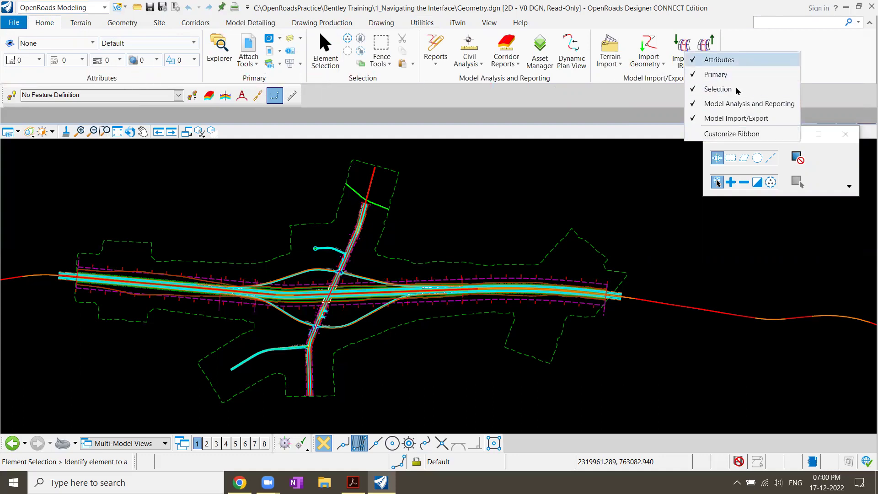
pyautogui.click(730, 133)
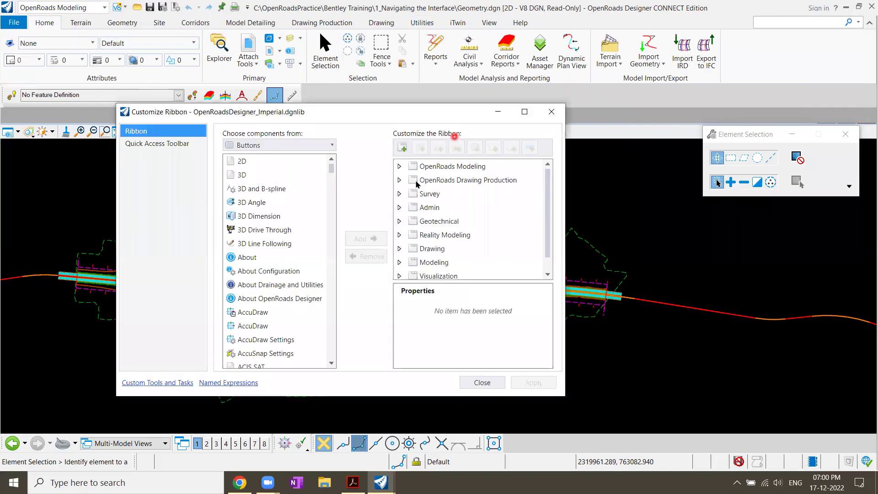
pyautogui.click(550, 113)
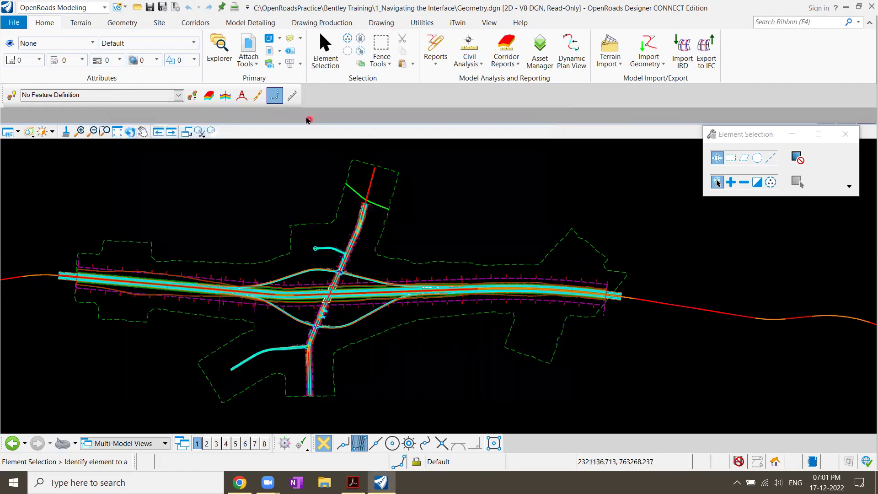
pyautogui.click(80, 9)
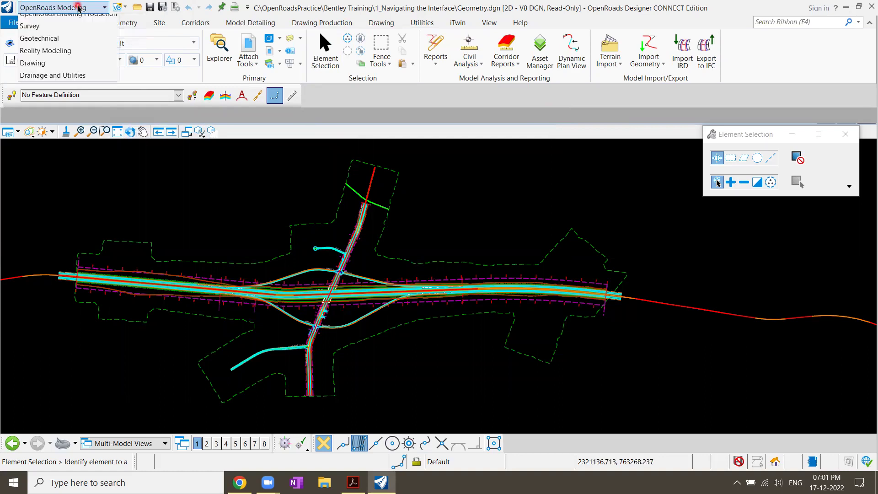
pyautogui.click(483, 11)
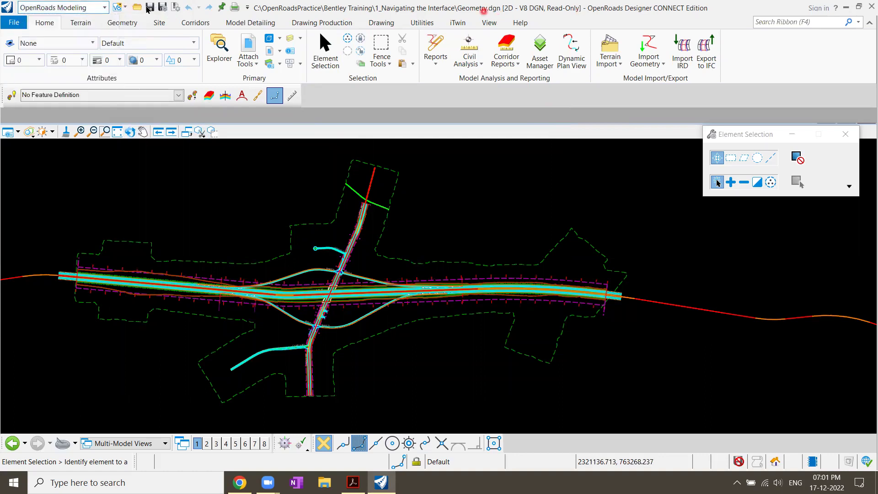
pyautogui.click(163, 8)
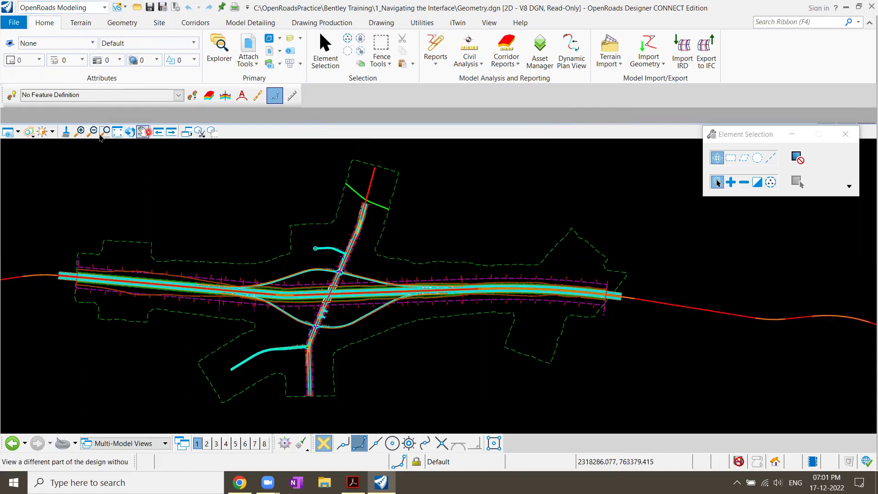
# Fit the entire road design in View 1 and open View 2 beside it
pyautogui.click(129, 132)
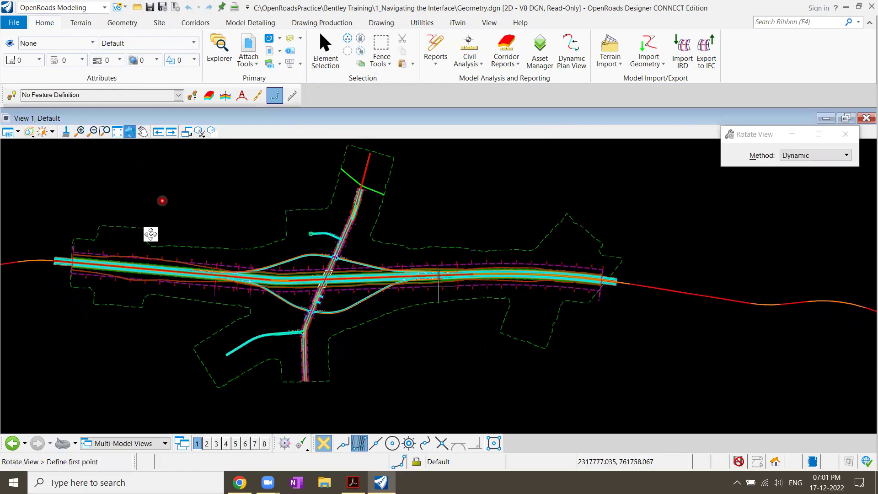
pyautogui.click(117, 132)
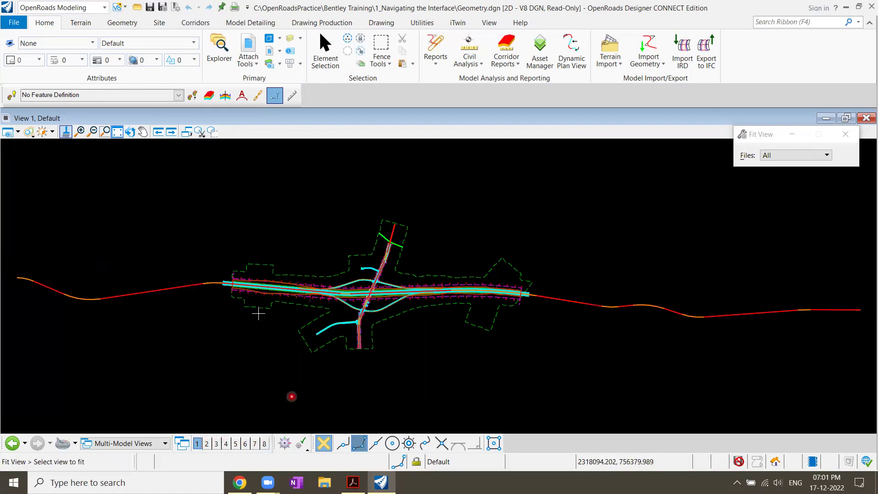
pyautogui.click(207, 443)
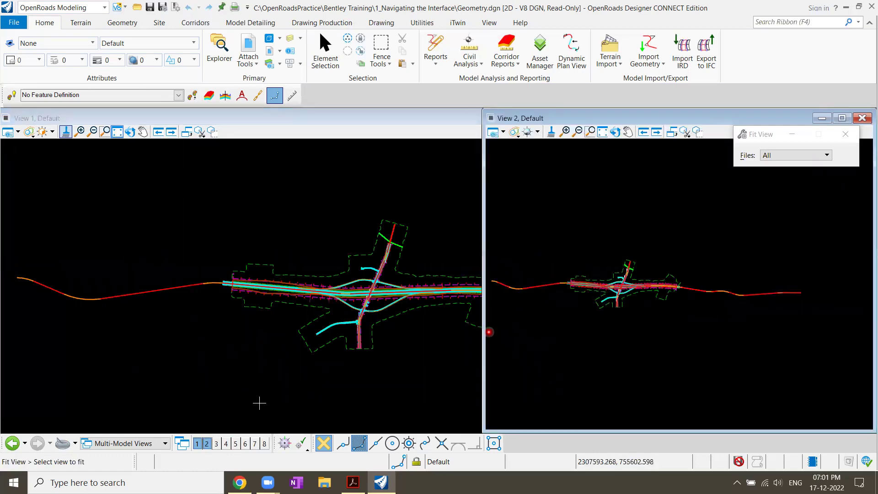
# Close View 2 and look over the list of items that can be shown in the status bar
pyautogui.click(206, 443)
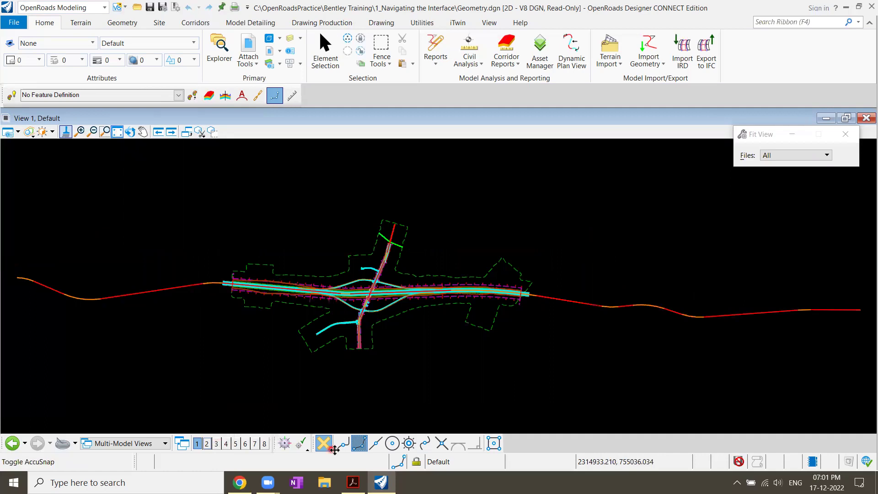
pyautogui.click(387, 446)
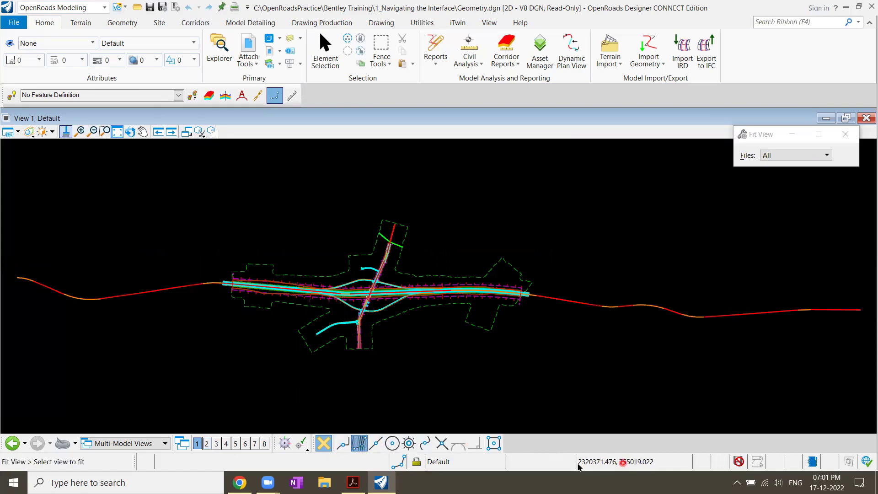
pyautogui.rightClick(620, 464)
pyautogui.rightClick(546, 463)
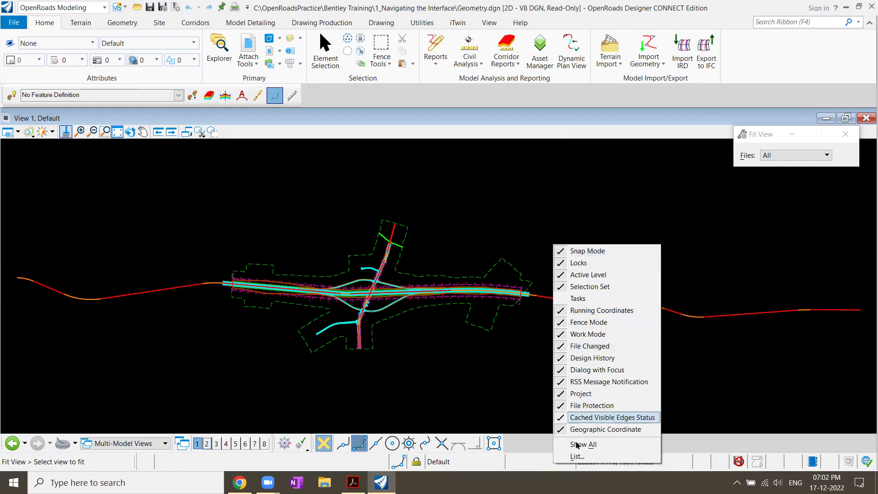
pyautogui.click(525, 457)
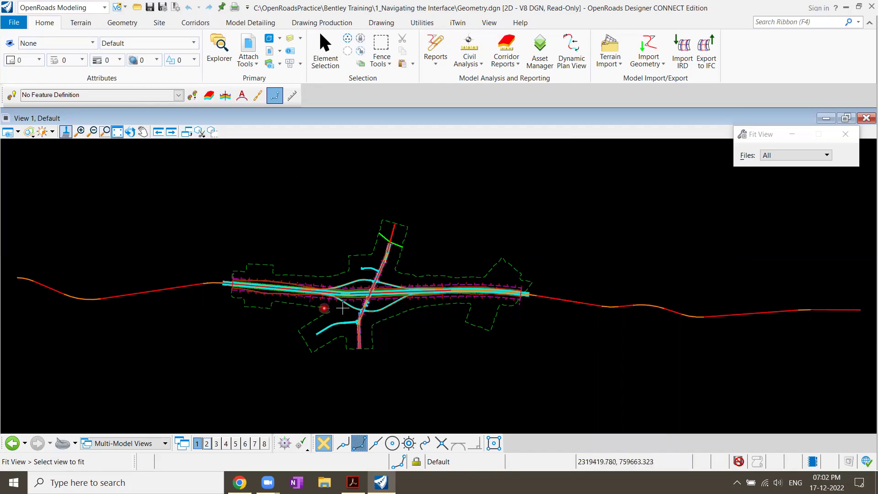
# Inspect the interchange where Ramp C and Ramp D meet London Rd in View 1, both up close and in overview
pyautogui.scroll(5, 343, 308)
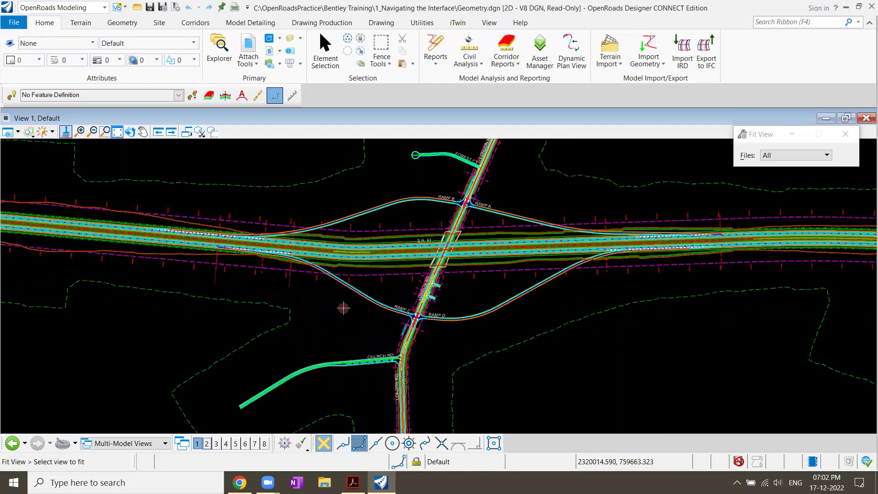
pyautogui.scroll(2, 343, 308)
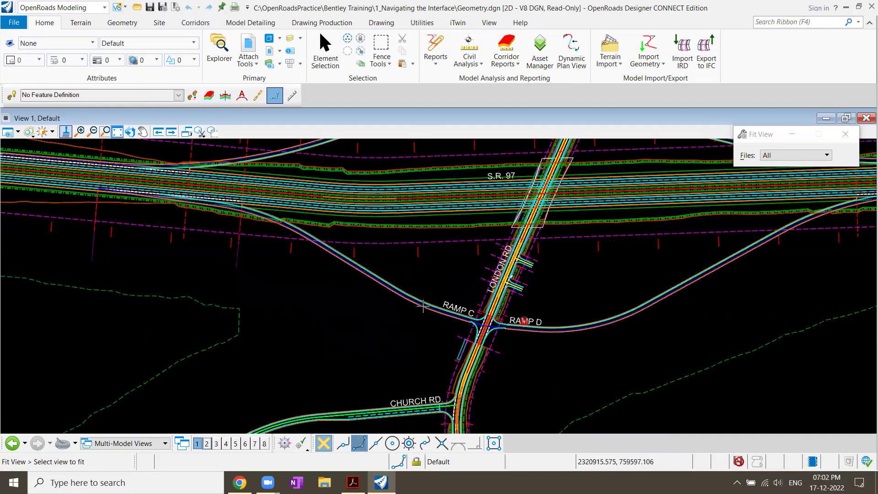
pyautogui.moveTo(503, 317); pyautogui.dragTo(422, 306, button='middle')
pyautogui.scroll(3, 423, 306)
pyautogui.scroll(-3, 423, 306)
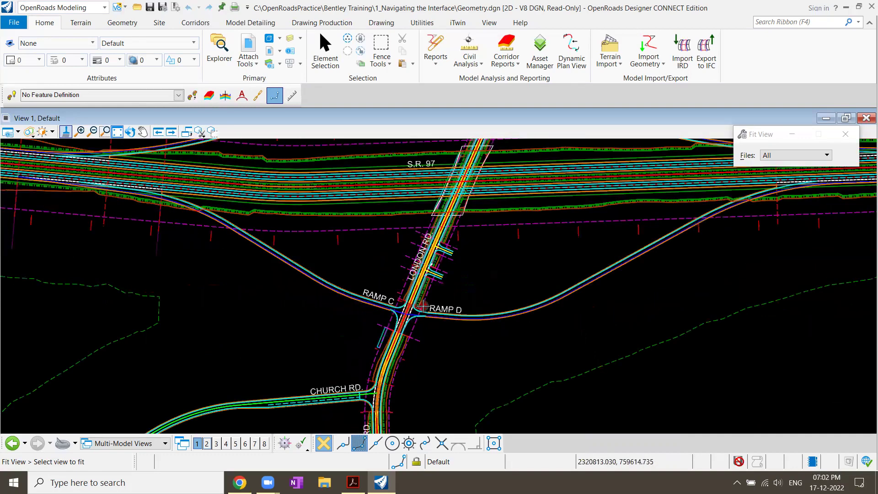
pyautogui.scroll(-3, 423, 307)
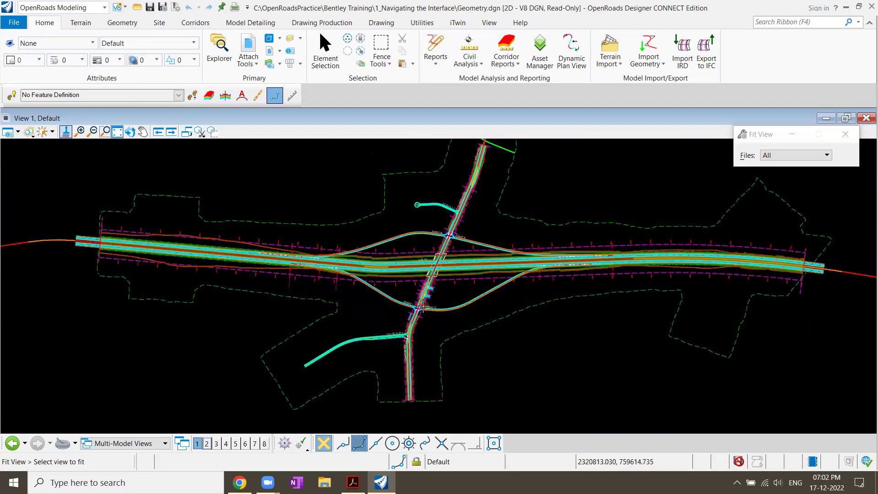
pyautogui.scroll(3, 423, 306)
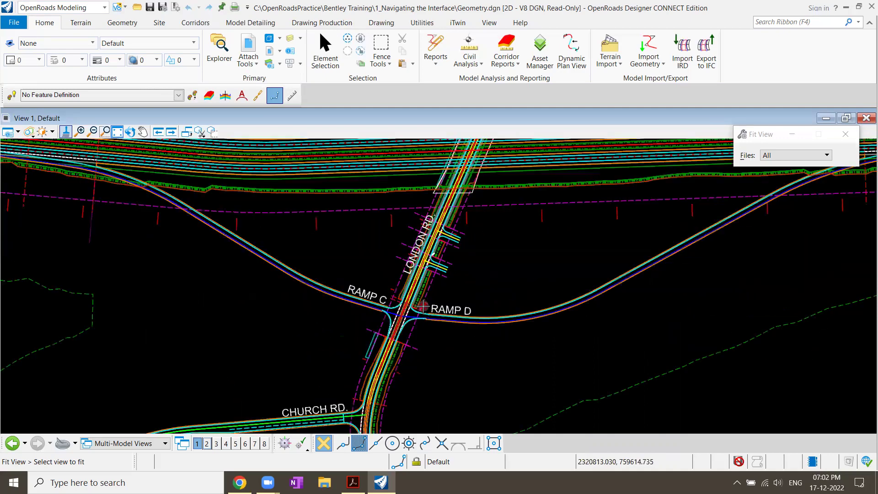
pyautogui.scroll(1, 423, 306)
# Try the Pan View tool around the Ramp C and Ramp D junction and bring the whole interchange back into view
pyautogui.click(143, 132)
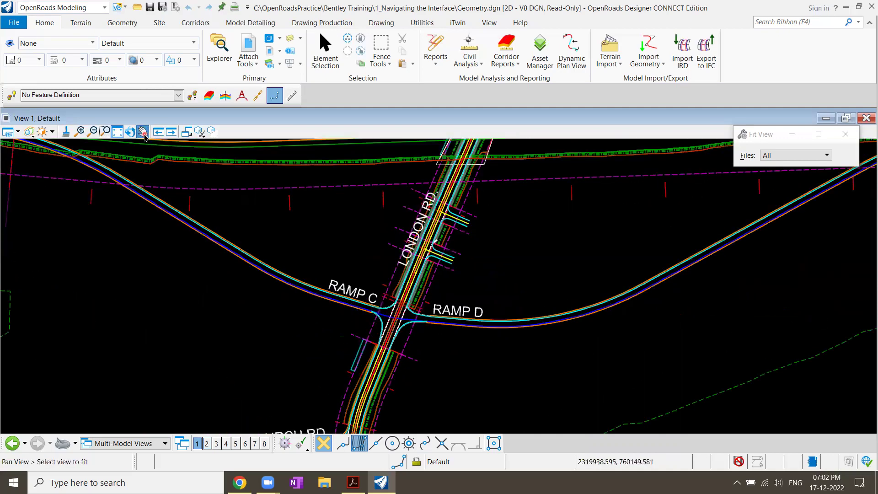
pyautogui.click(210, 328)
pyautogui.click(235, 314)
pyautogui.scroll(-2, 224, 315)
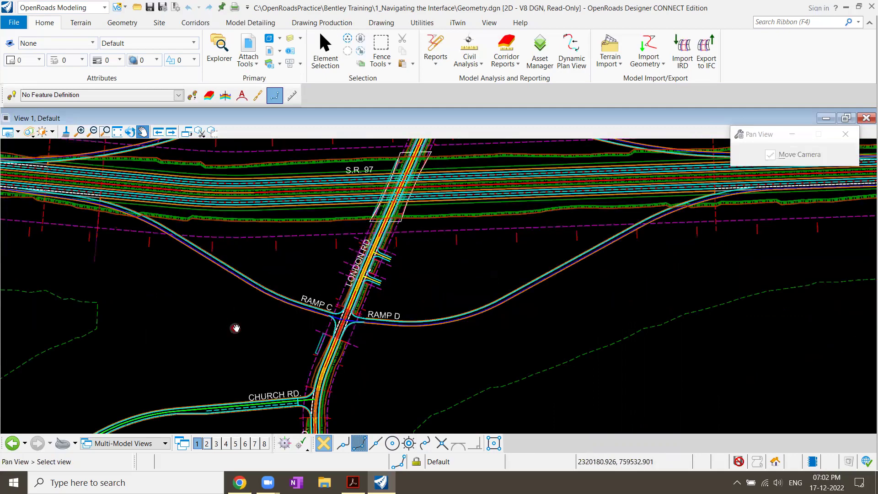
pyautogui.scroll(-5, 235, 328)
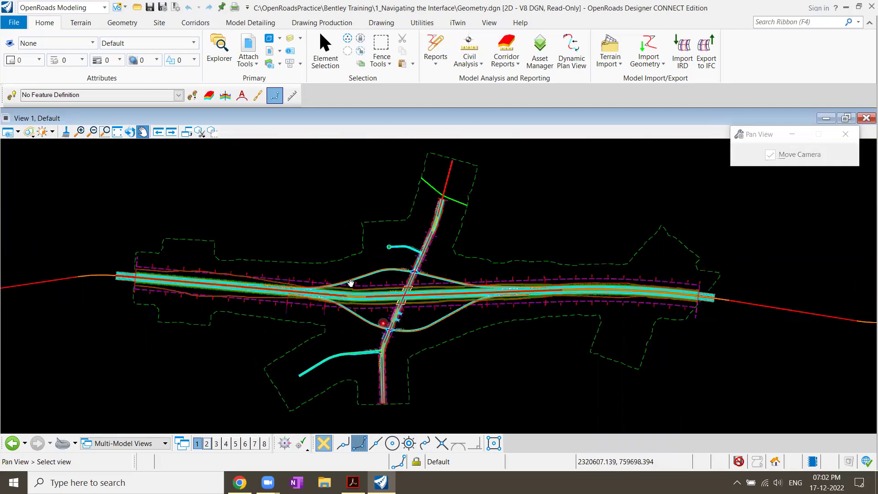
pyautogui.click(302, 213)
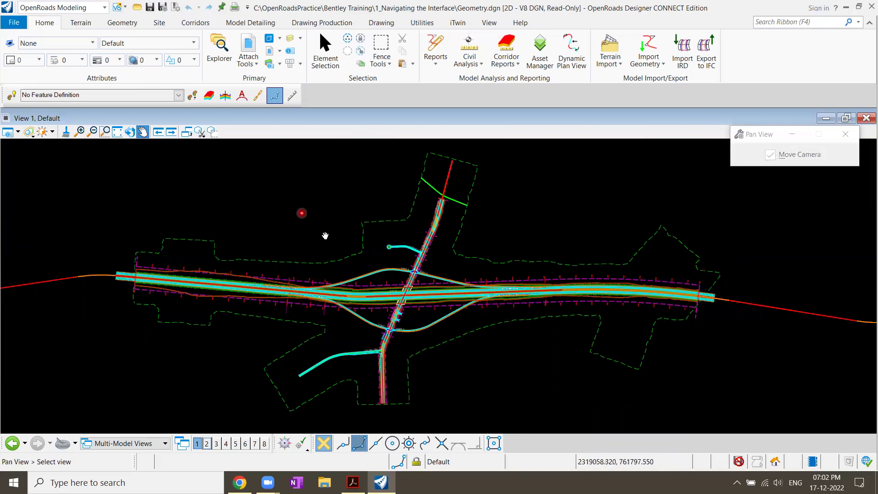
# Review the user preferences for civil view options, including the manipulator settings, and return to the drawing without changes
pyautogui.click(18, 23)
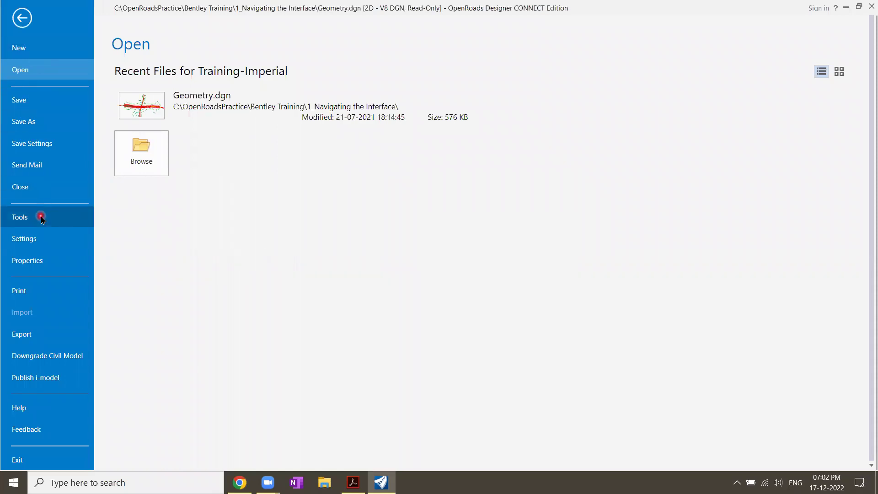
pyautogui.click(25, 240)
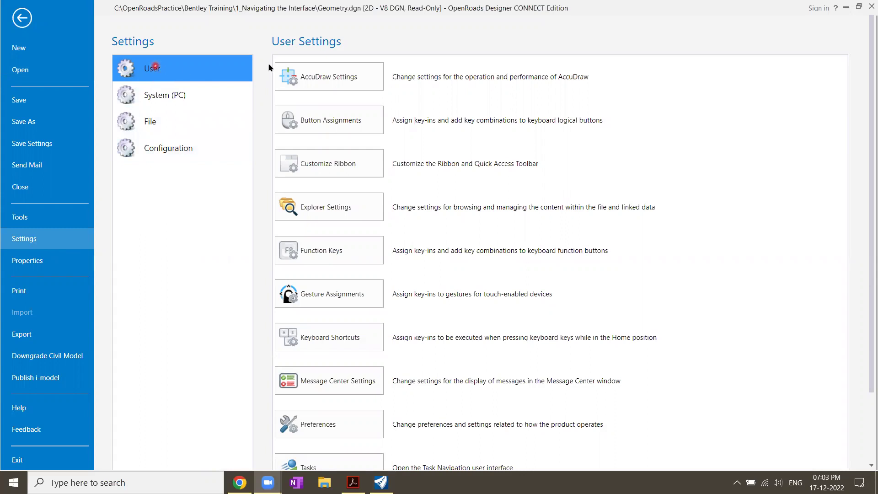
pyautogui.click(332, 118)
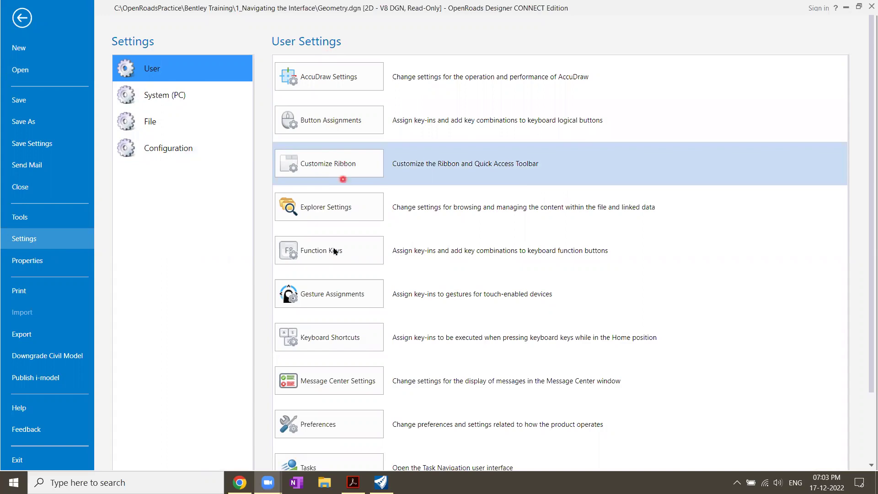
pyautogui.click(323, 424)
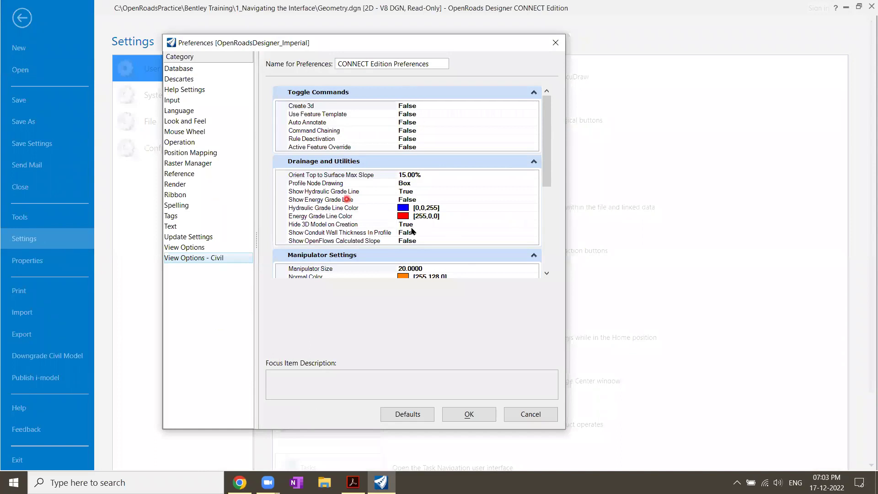
pyautogui.click(416, 259)
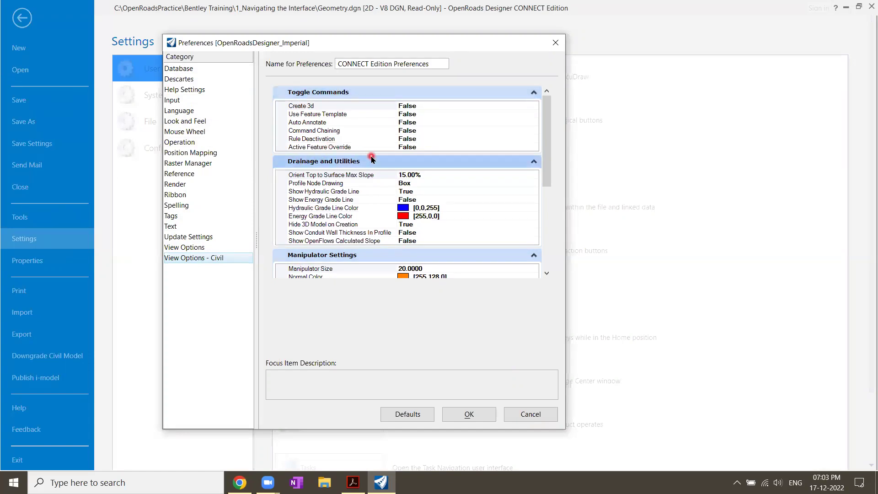
pyautogui.scroll(-2, 326, 251)
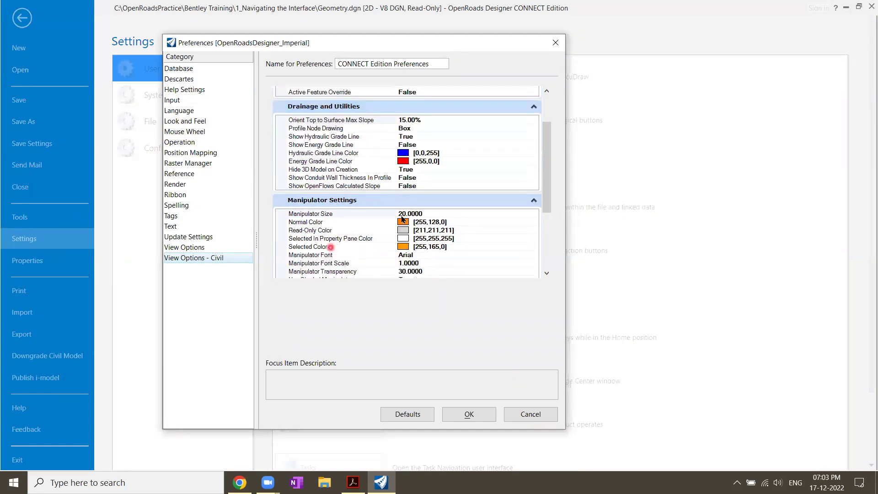
pyautogui.click(514, 413)
pyautogui.click(22, 18)
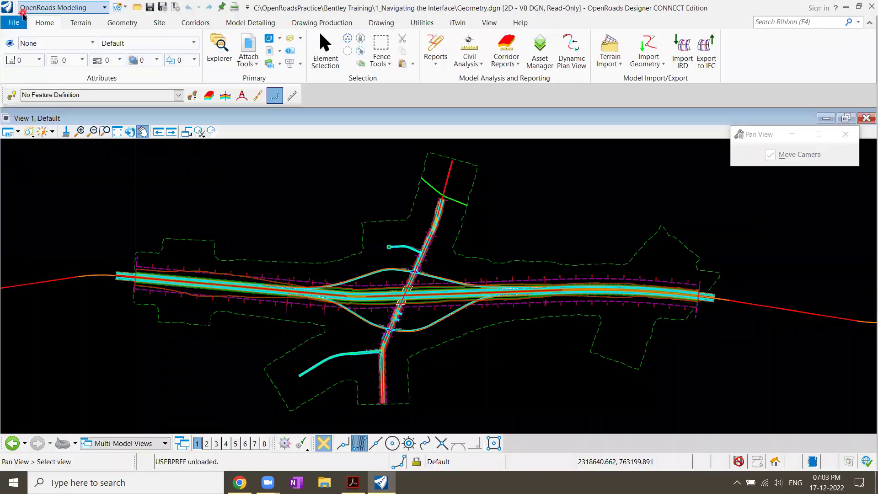
# Select the London Rd alignment with Element Selection at its end beyond Church Rd
pyautogui.scroll(8, 382, 372)
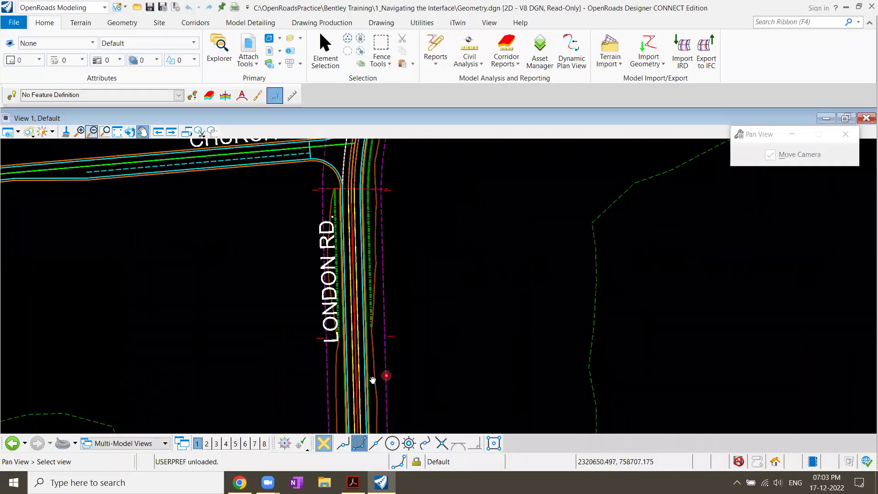
pyautogui.moveTo(372, 375); pyautogui.dragTo(428, 219, button='middle')
pyautogui.moveTo(426, 344); pyautogui.dragTo(402, 394, button='middle')
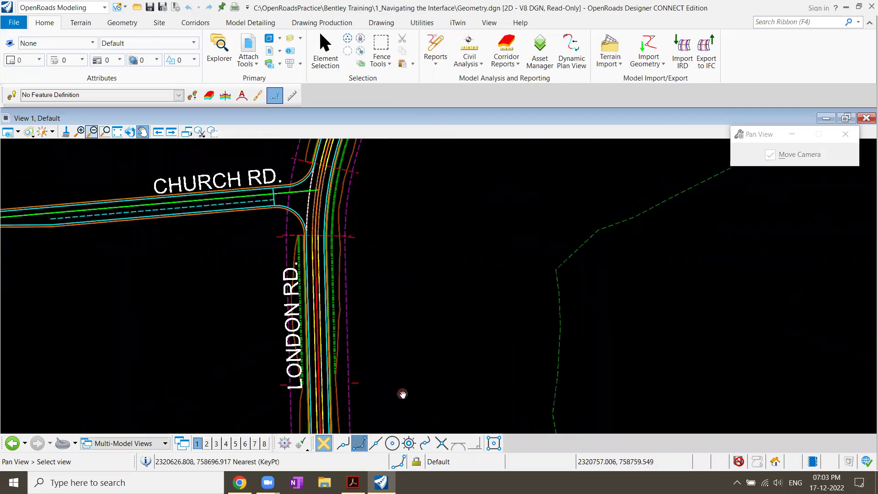
pyautogui.moveTo(421, 341); pyautogui.dragTo(458, 152, button='middle')
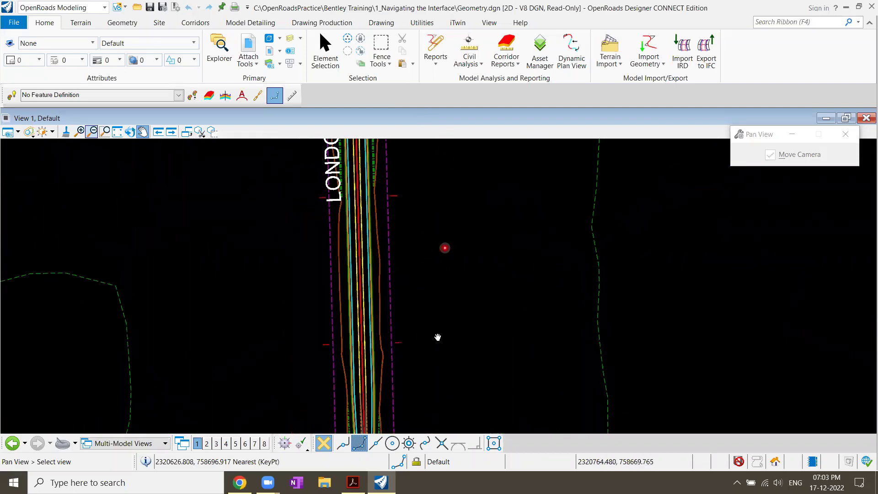
pyautogui.moveTo(451, 204); pyautogui.dragTo(457, 172, button='middle')
pyautogui.scroll(5, 379, 327)
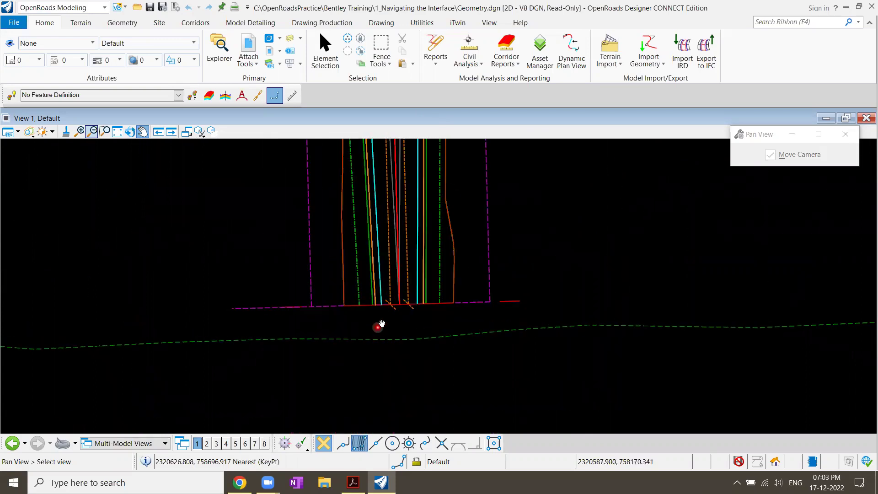
pyautogui.click(325, 45)
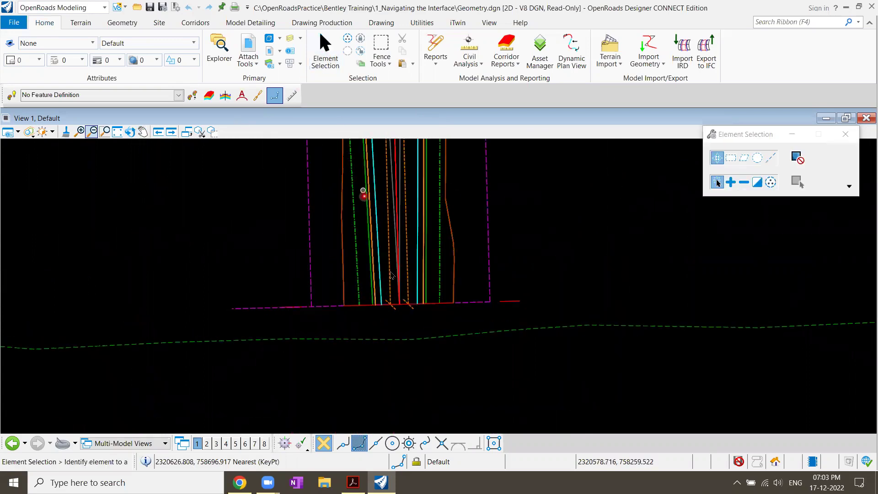
pyautogui.click(397, 287)
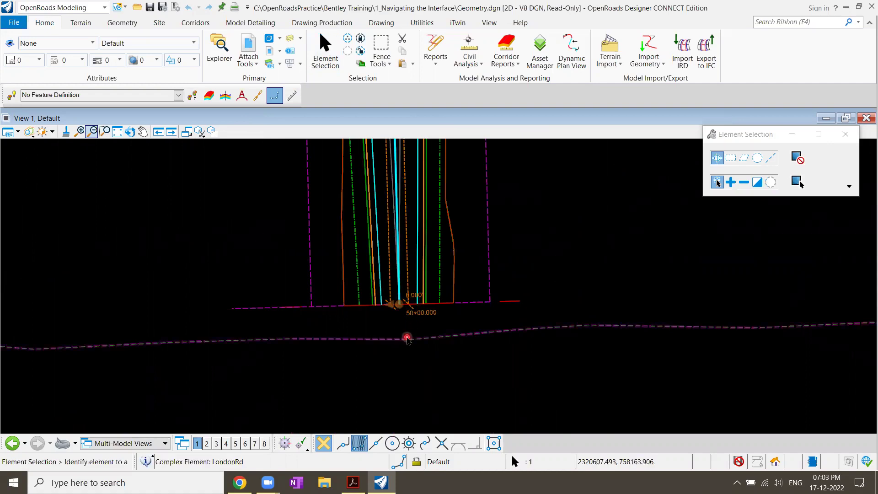
# Clear the selection, reselect the London Rd alignment and examine the manipulators at its start station
pyautogui.scroll(4, 405, 291)
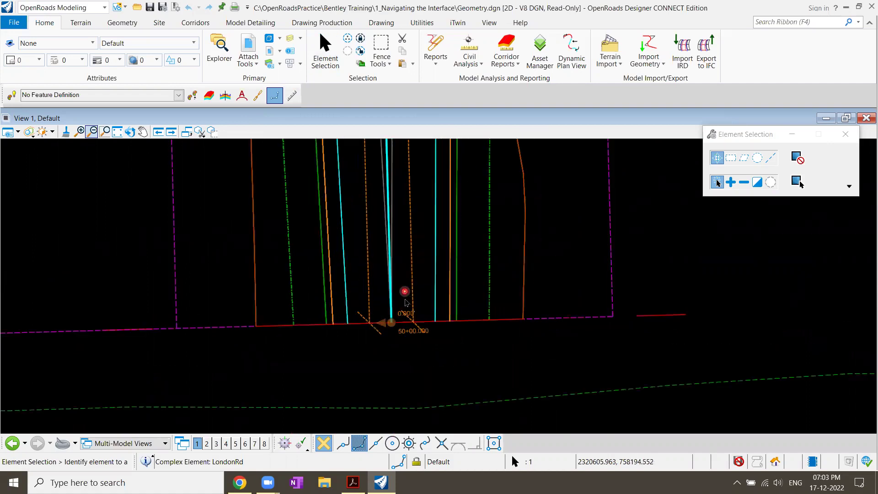
pyautogui.click(406, 347)
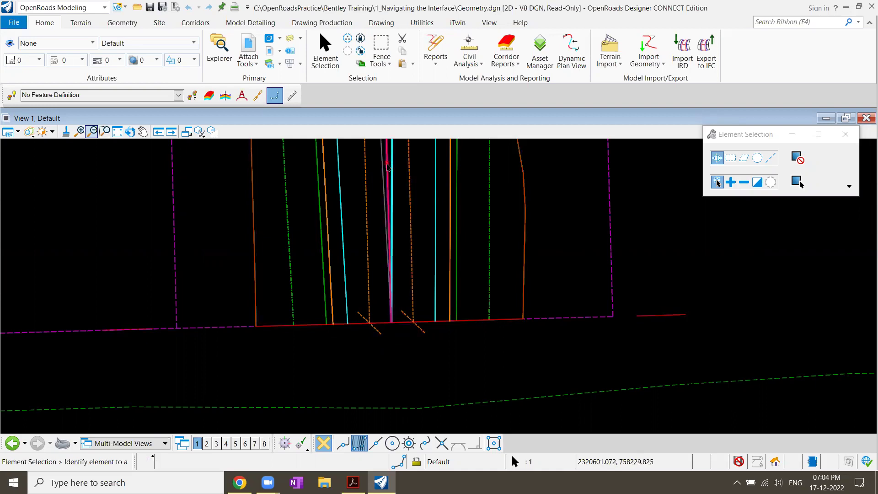
pyautogui.click(384, 271)
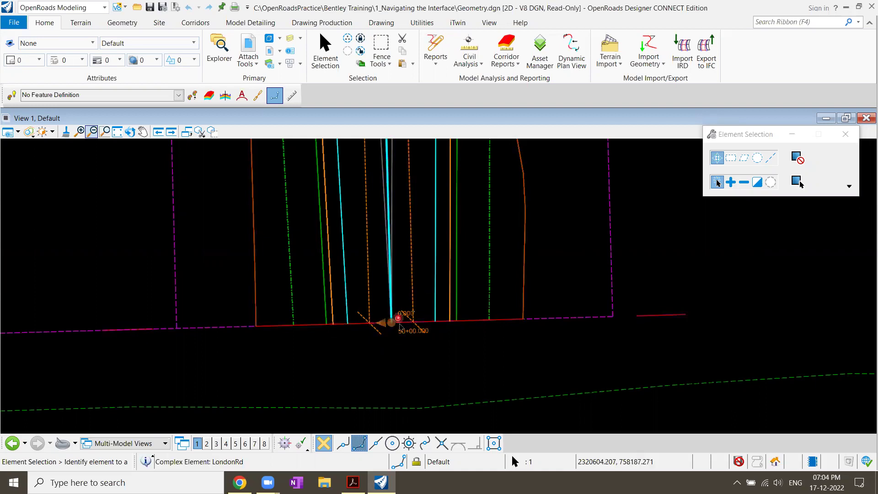
pyautogui.scroll(-3, 378, 332)
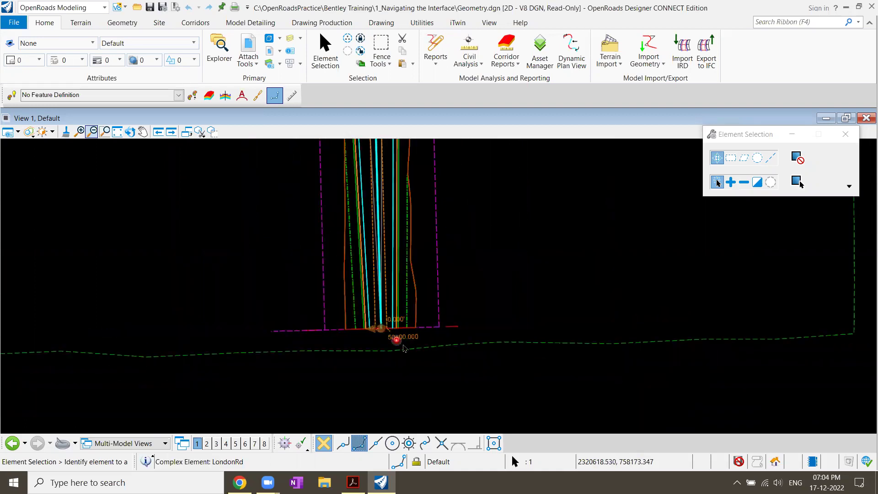
pyautogui.scroll(2, 403, 345)
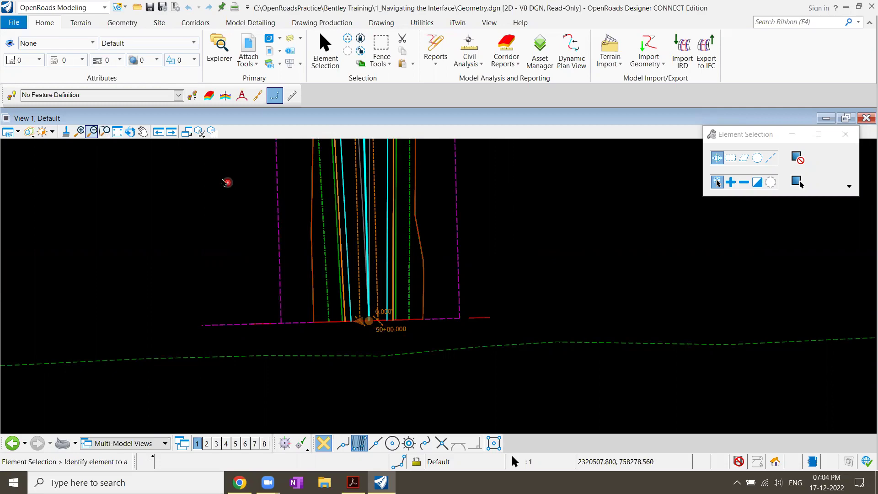
# Review the manipulator size, colors, font and transparency in the civil view options of the user preferences, and cancel without changes
pyautogui.click(14, 23)
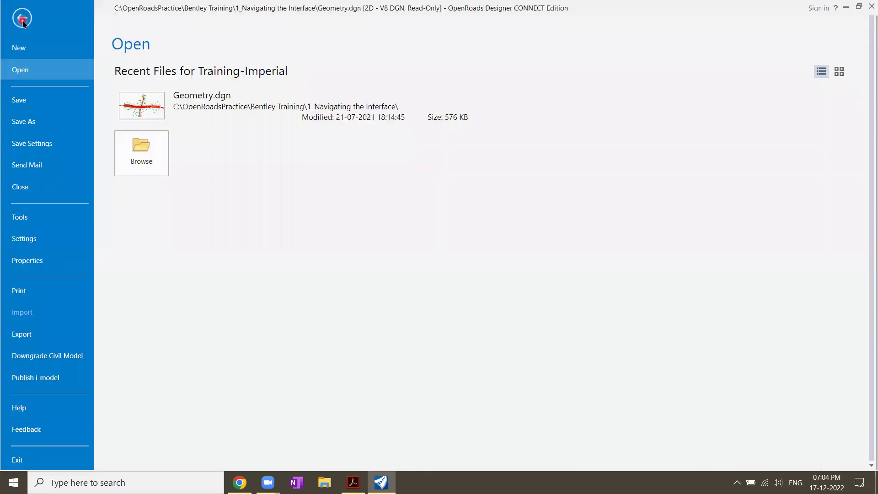
pyautogui.click(27, 238)
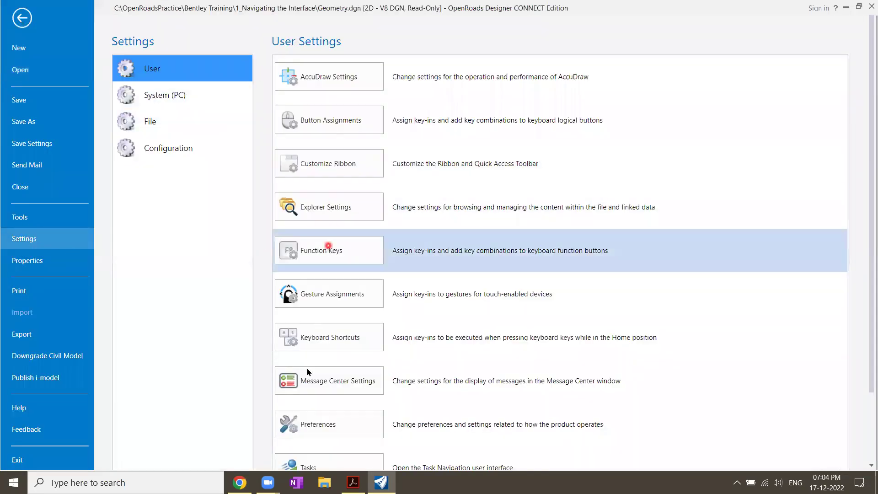
pyautogui.click(314, 424)
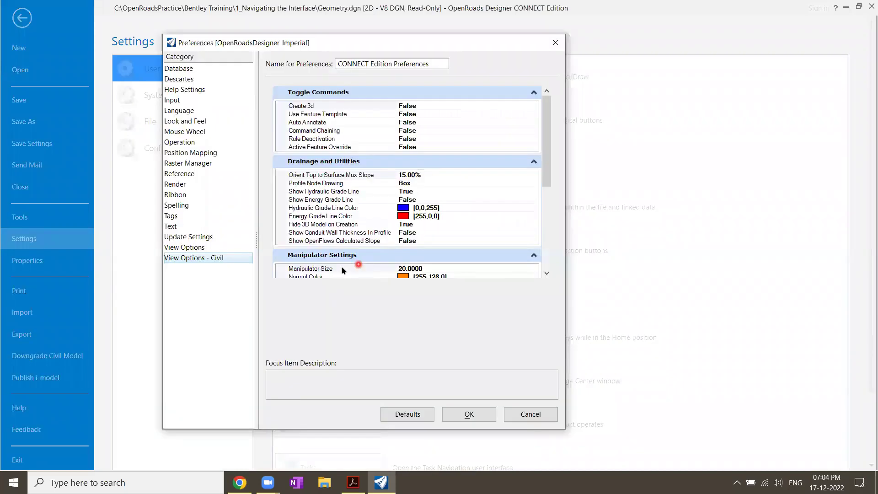
pyautogui.scroll(-1, 359, 263)
pyautogui.click(410, 241)
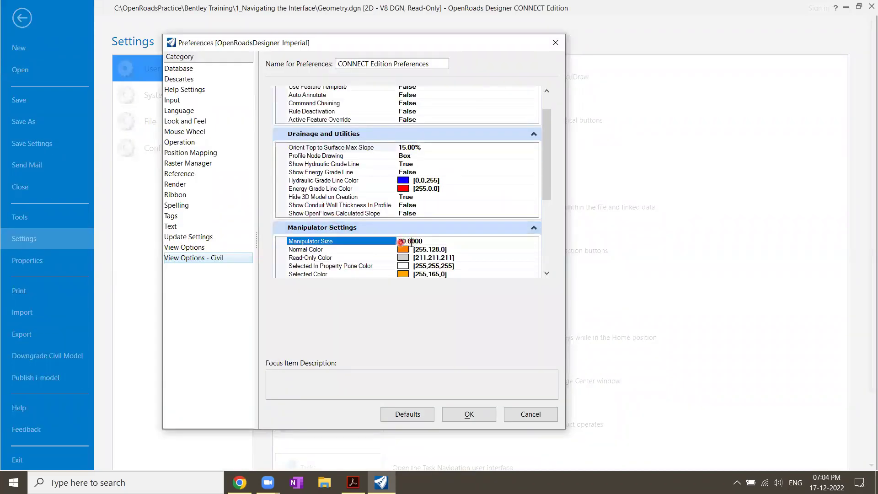
pyautogui.scroll(-1, 416, 236)
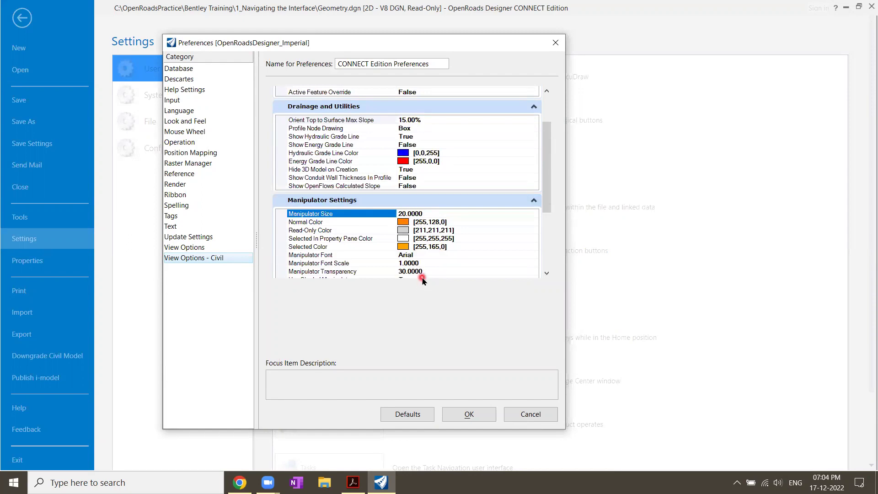
pyautogui.click(515, 413)
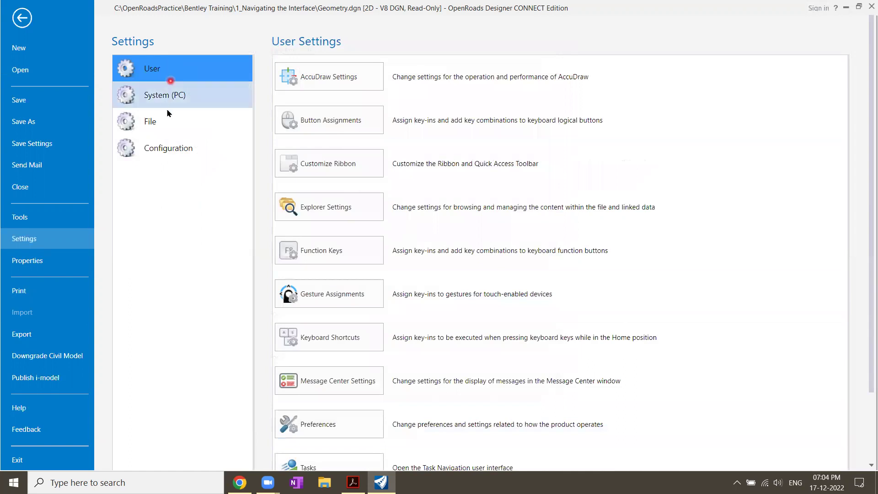
# Open the design file settings for civil formatting and examine the available coordinate precision options
pyautogui.click(167, 121)
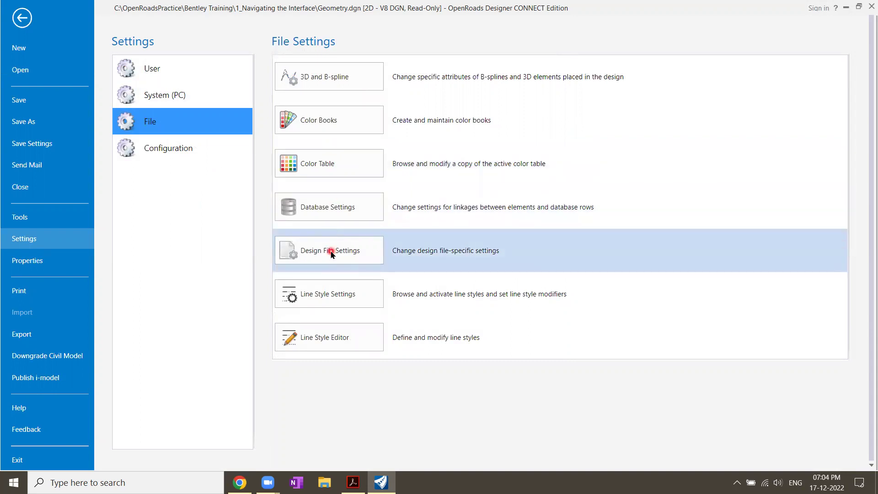
pyautogui.click(331, 252)
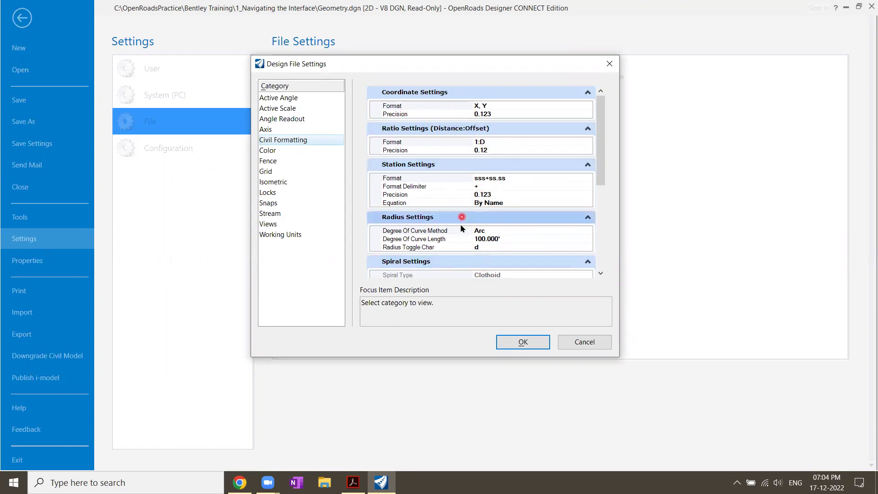
pyautogui.click(482, 114)
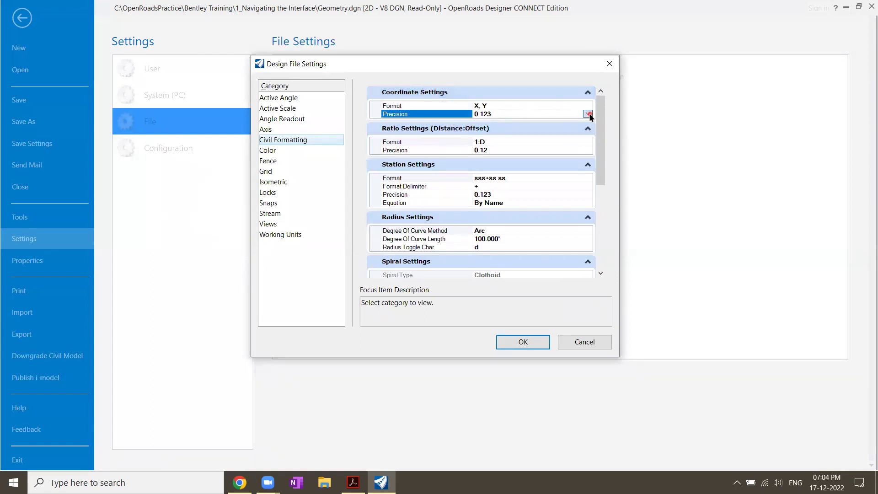
pyautogui.click(588, 114)
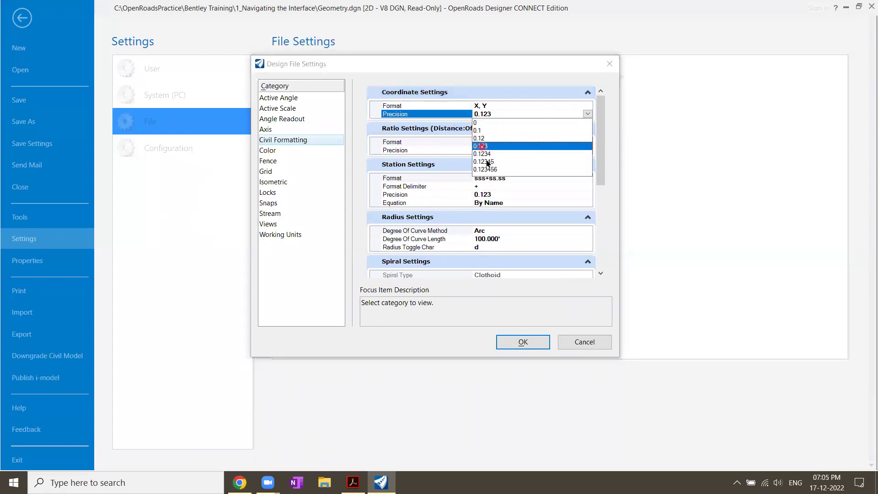
pyautogui.click(599, 169)
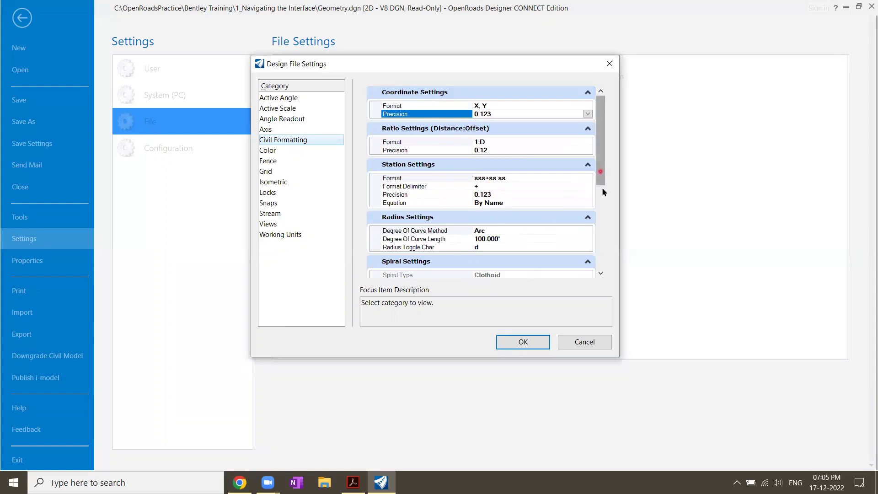
# Examine the profile slope format options and the speed and acceleration settings, and return to the drawing without changes
pyautogui.scroll(-3, 604, 184)
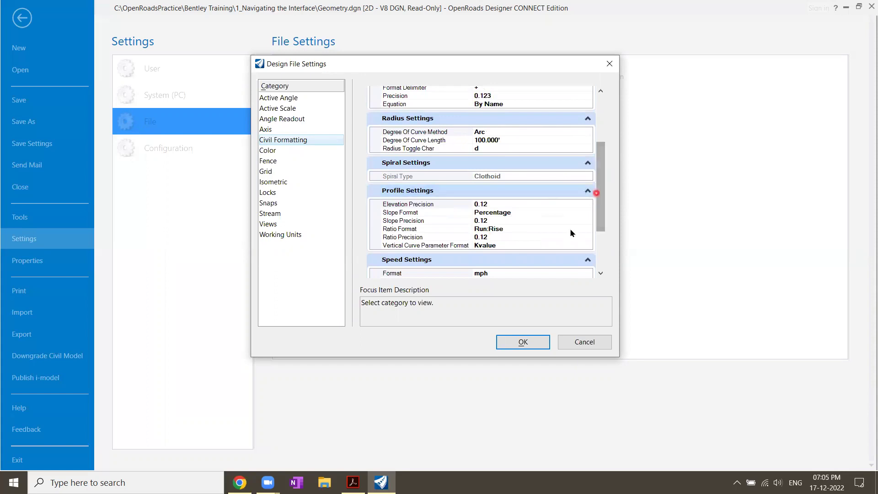
pyautogui.click(468, 215)
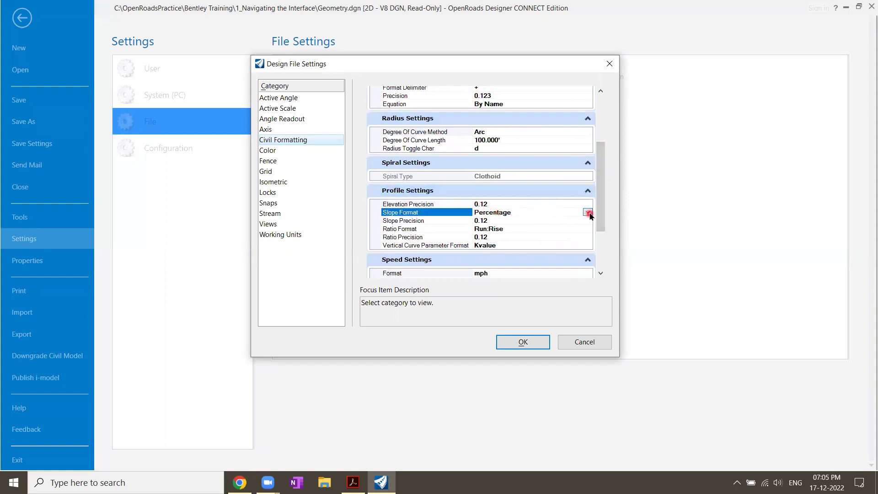
pyautogui.click(588, 213)
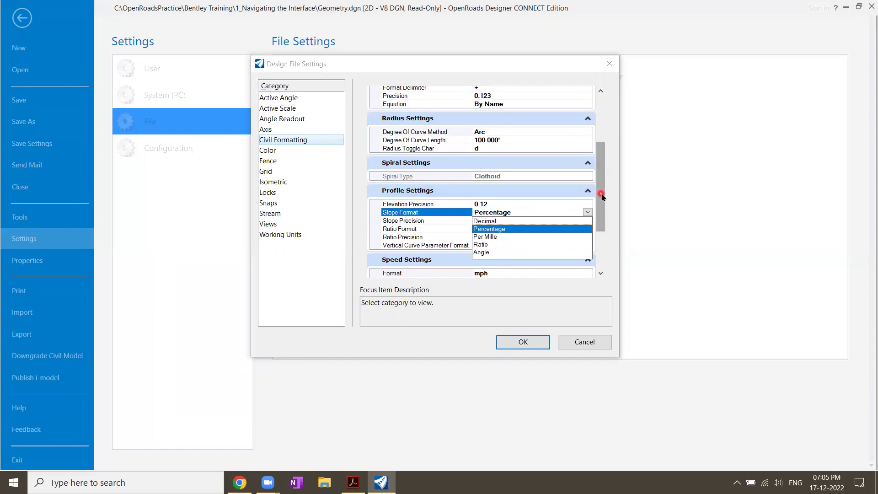
pyautogui.moveTo(602, 194); pyautogui.dragTo(602, 237)
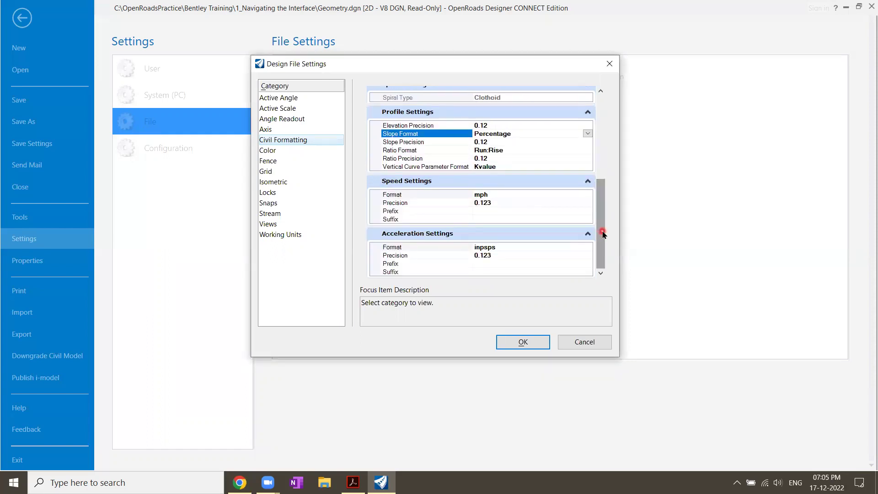
pyautogui.click(590, 346)
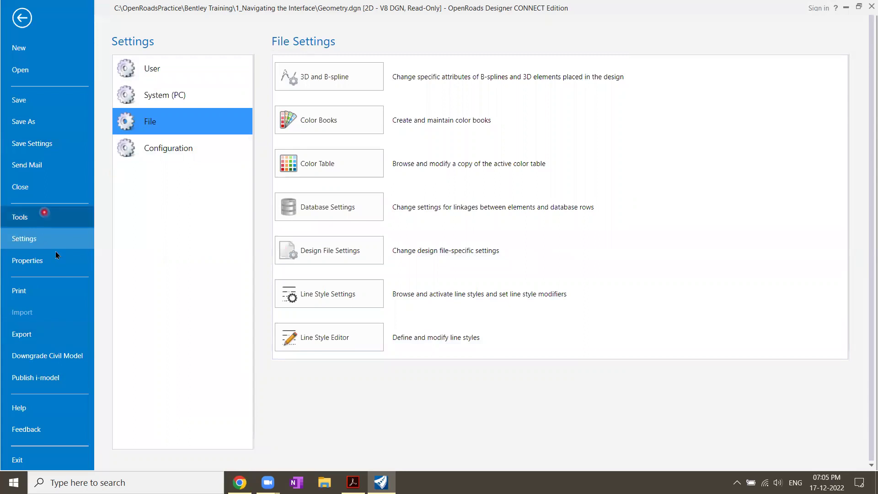
pyautogui.click(33, 188)
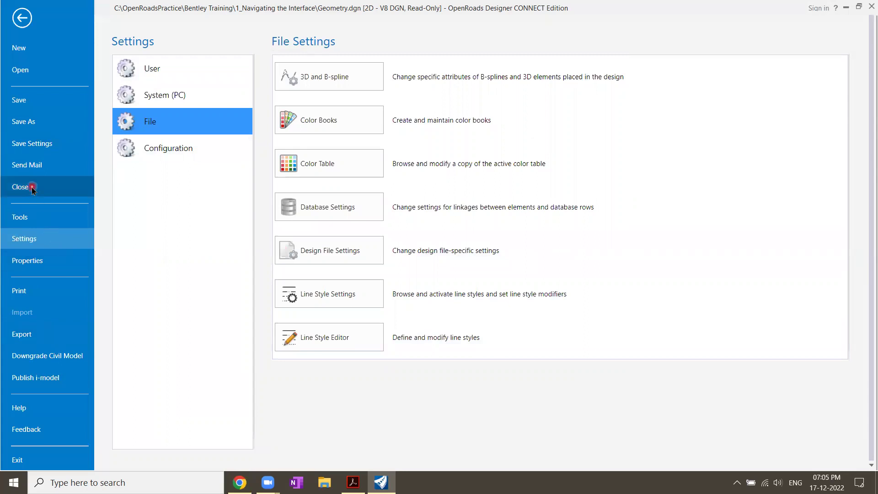
pyautogui.click(15, 459)
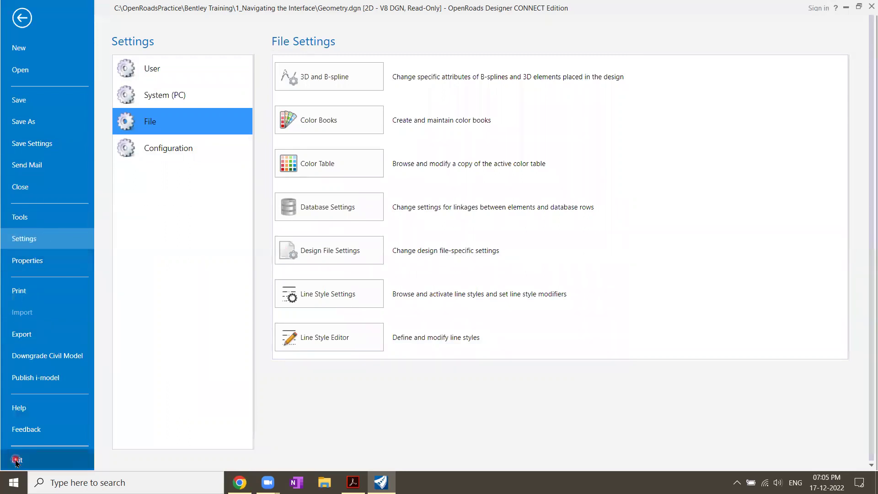
pyautogui.click(22, 19)
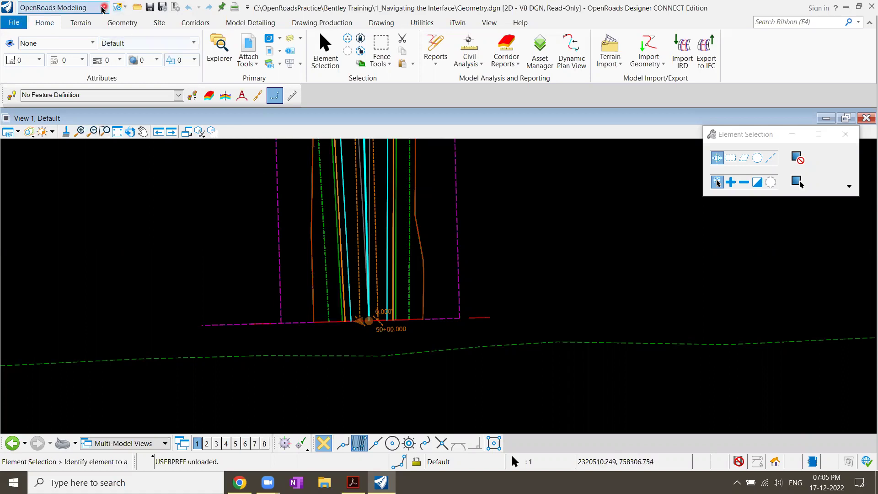
# Review the list of available workflows without switching, and look through the Terrain and Geometry tools
pyautogui.click(103, 7)
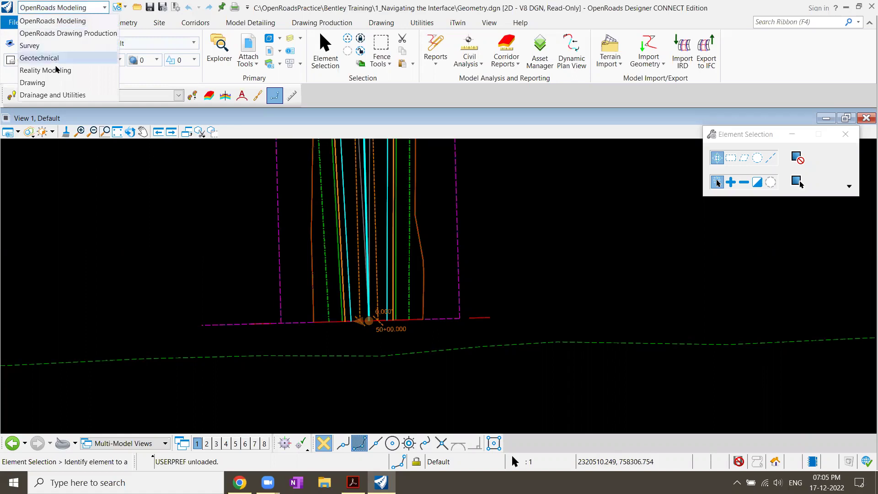
pyautogui.click(424, 98)
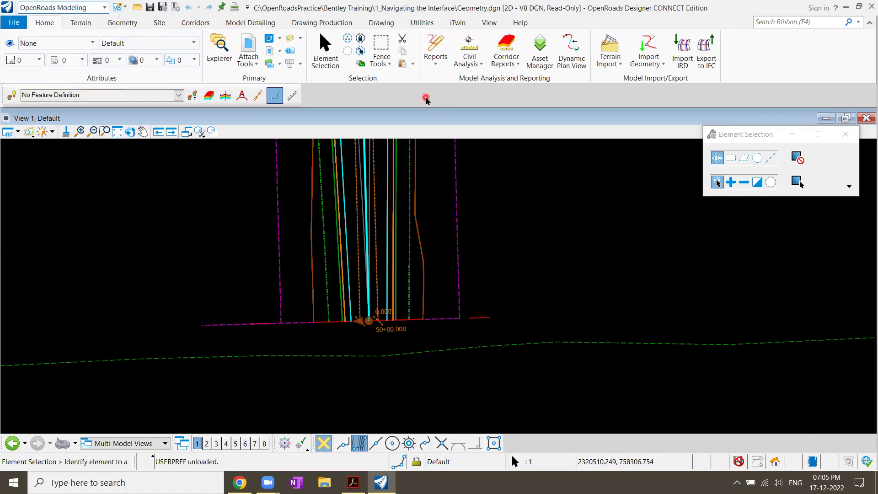
pyautogui.click(81, 23)
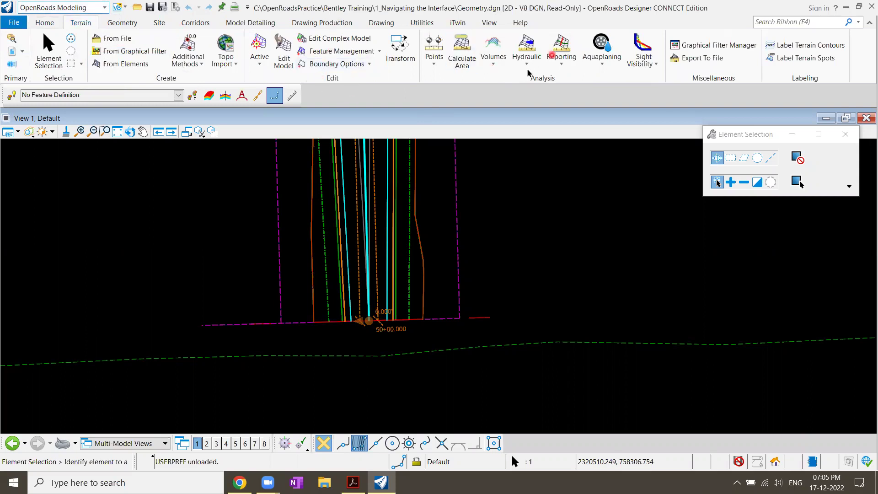
pyautogui.click(122, 22)
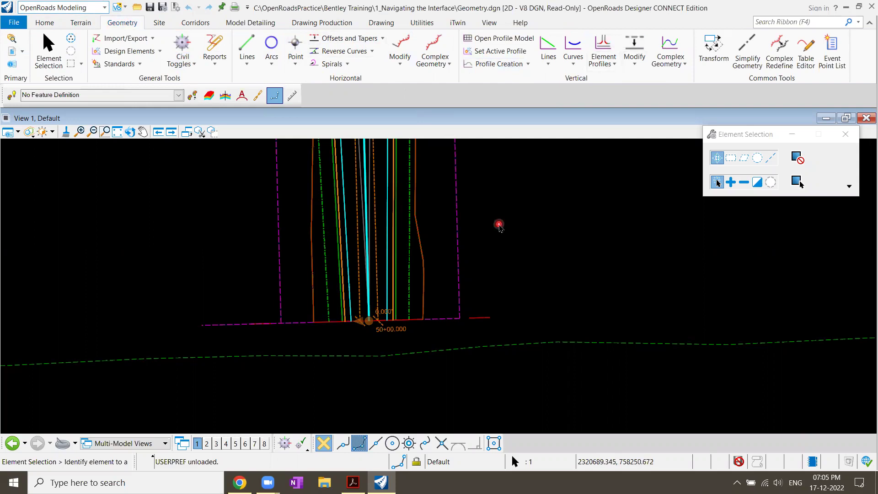
# Fit the entire road layout in View 1 with the Fit View tool
pyautogui.scroll(-4, 499, 225)
pyautogui.click(117, 131)
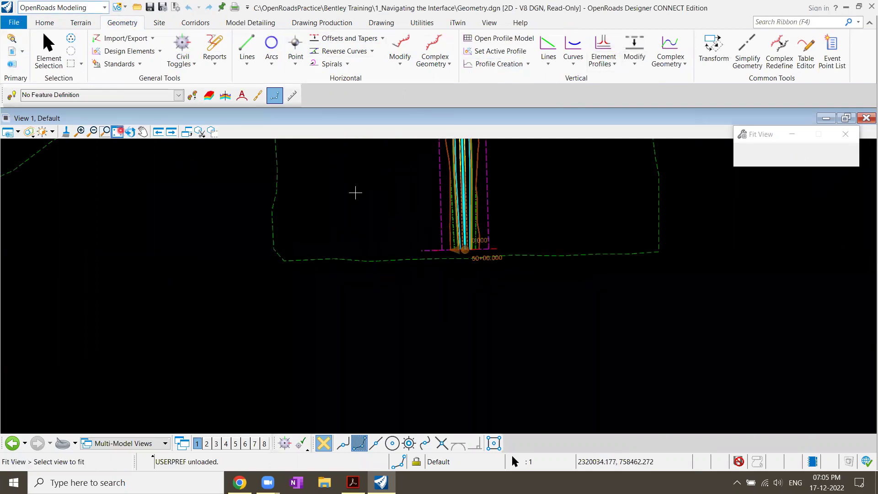
pyautogui.click(355, 192)
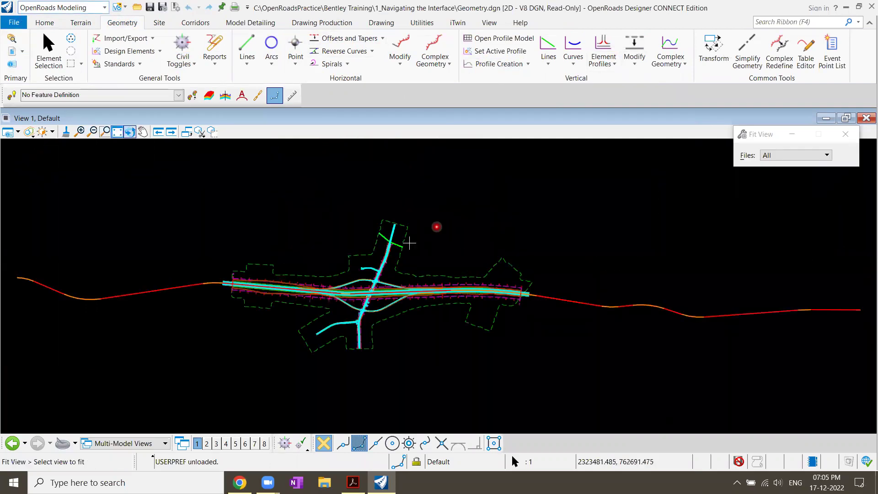